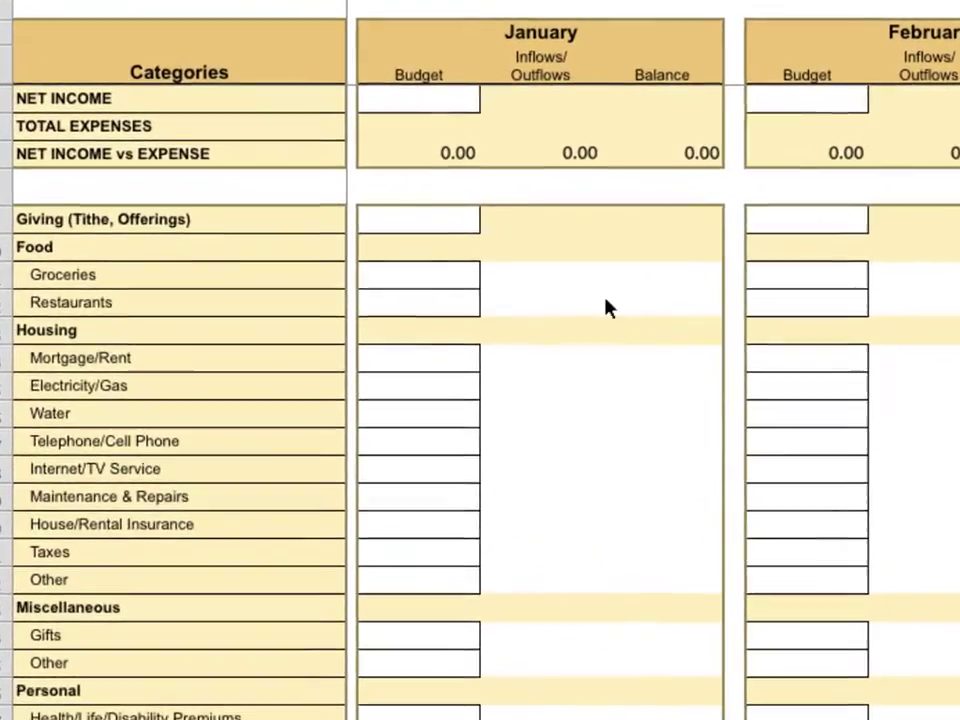
Enter 3250 as the January budget for net income
left_click(436, 101)
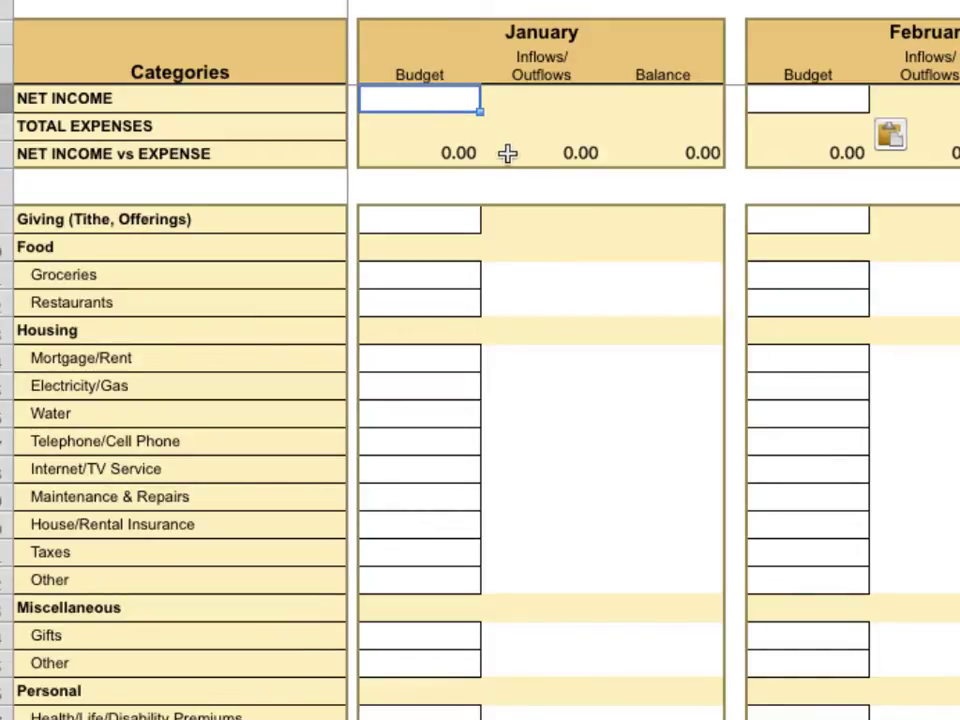
key("Escape")
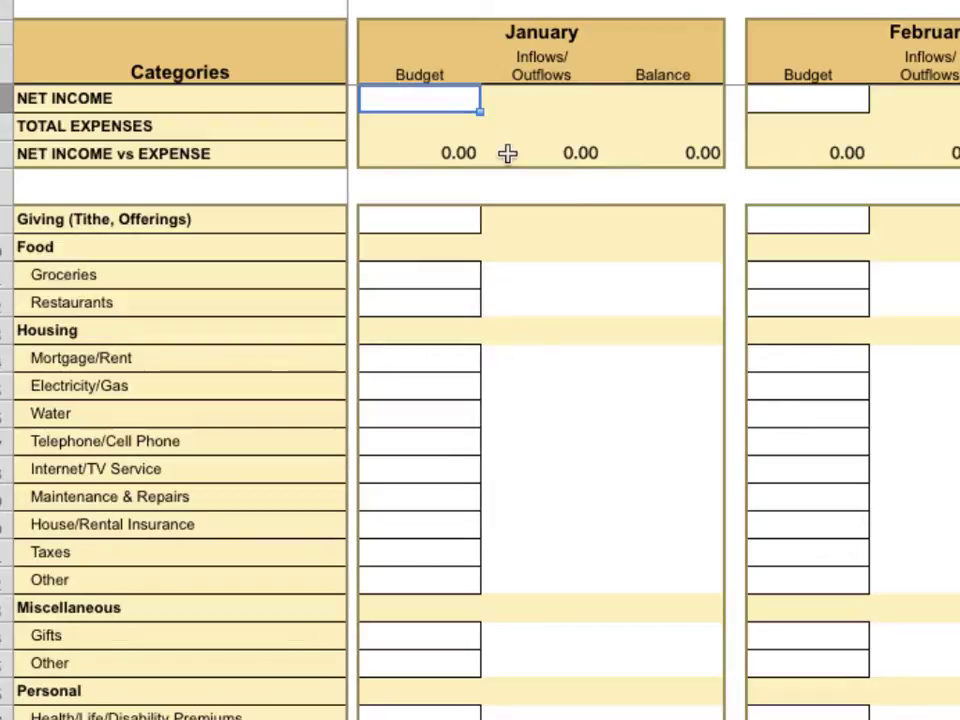
type("3250")
key("Return")
key("Return")
key("Return")
key("Return")
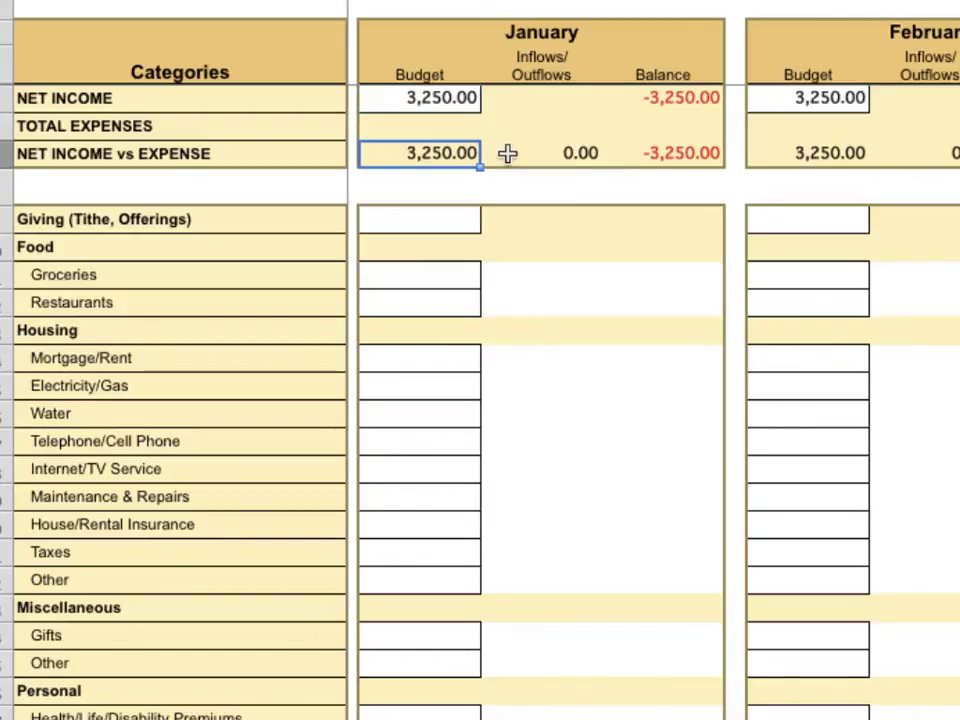
Enter 375 as the January budget for Giving (Tithe, Offerings)
key("F2")
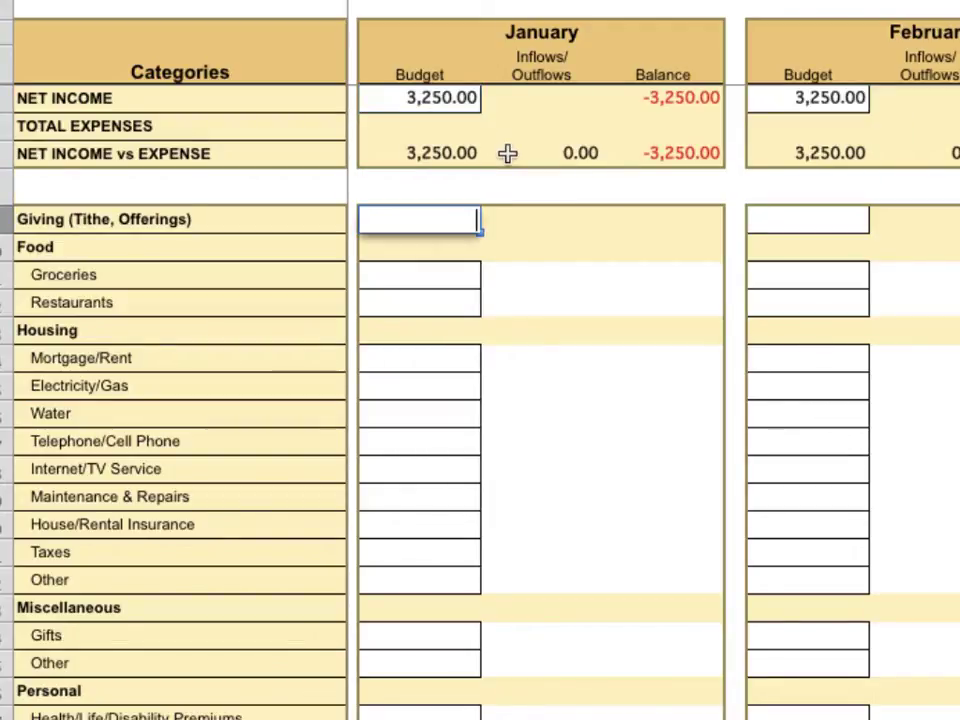
type("375")
key("Return")
Enter the January food budget with 250 for Groceries and 50 for Restaurants
key("F2")
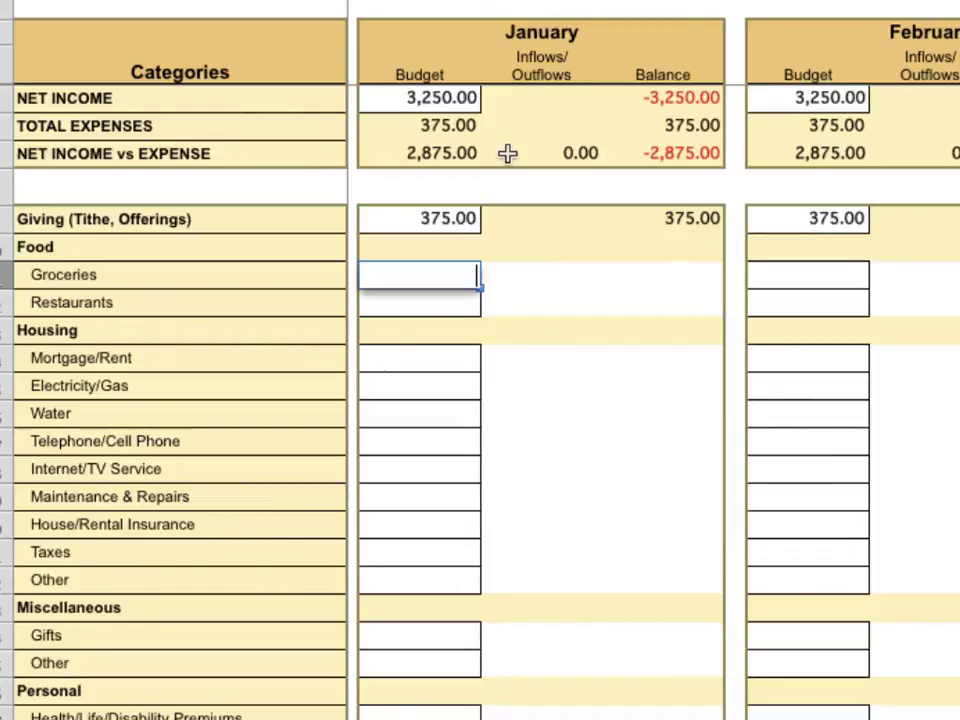
type("250")
key("Return")
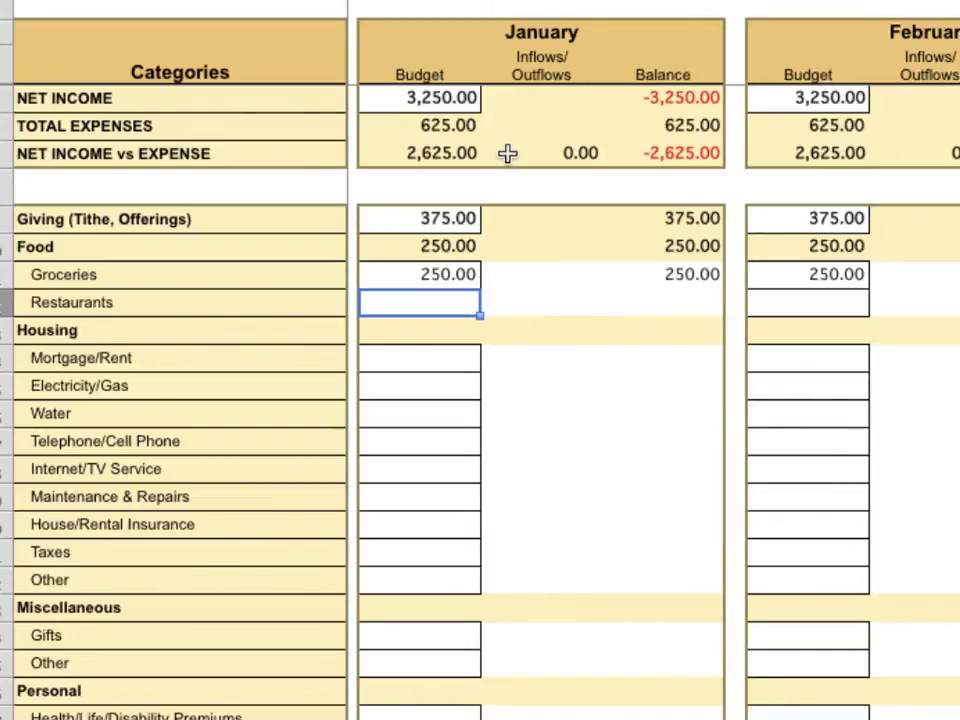
key("F2")
type("50")
key("Return")
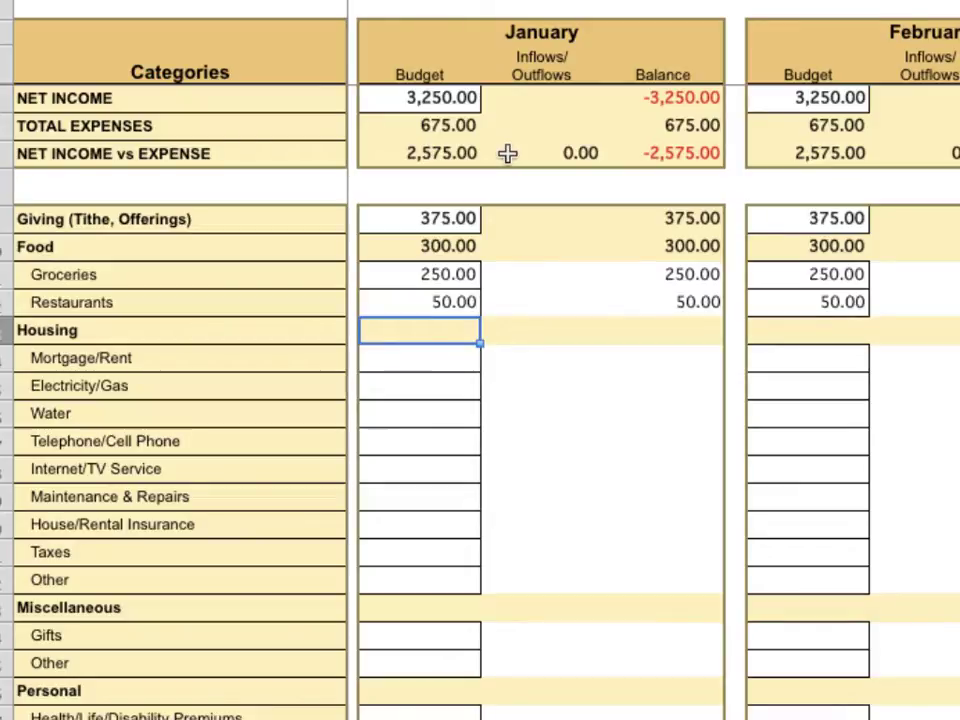
Enter 690 as the January budget for Mortgage/Rent under Housing
key("Down")
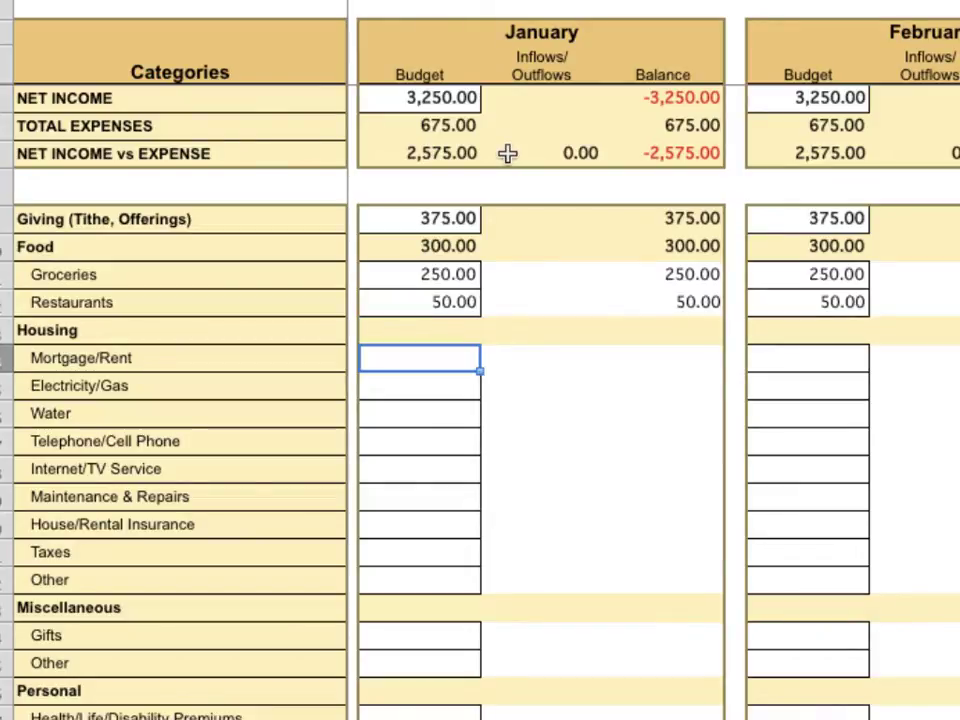
key("F2")
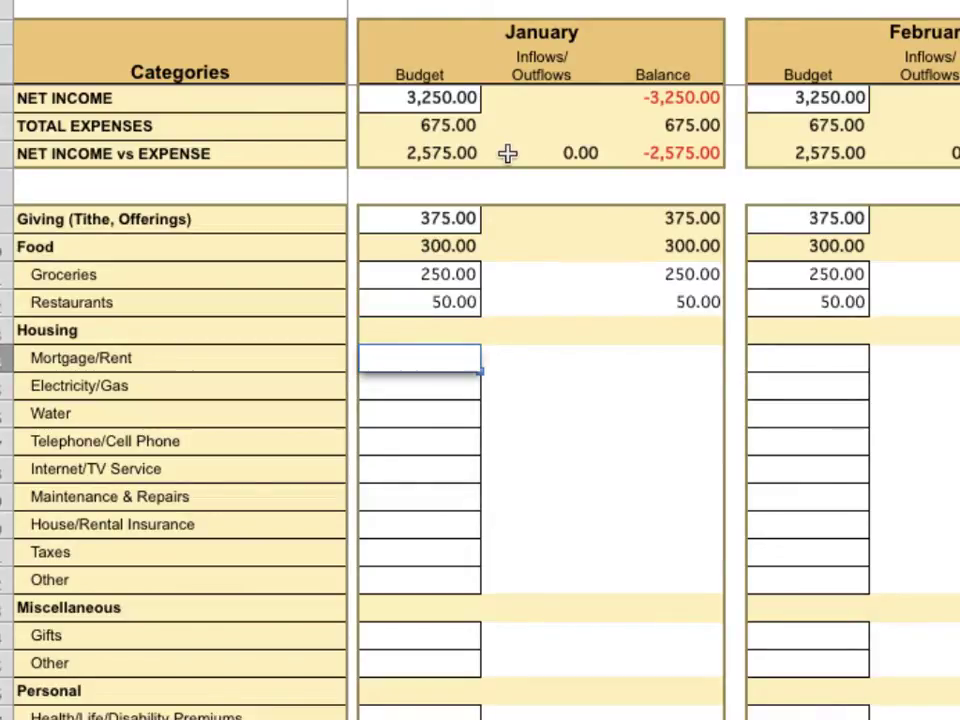
type("690")
key("Return")
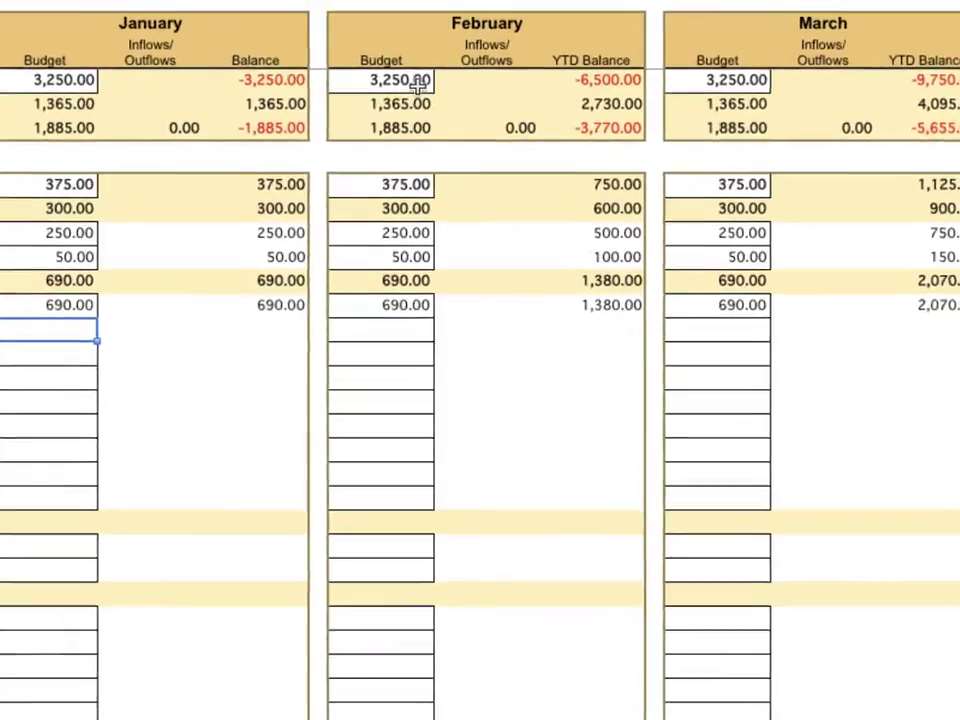
Change the February net income budget to 3750
left_click(418, 87)
type("3")
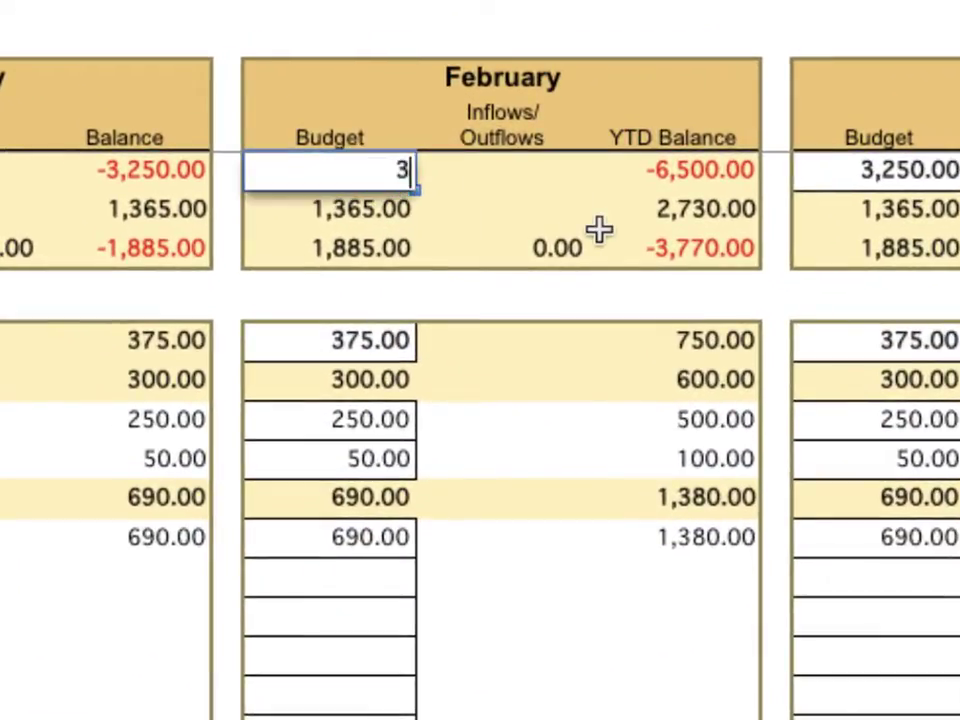
type("750")
key("BackSpace")
key("BackSpace")
key("BackSpace")
key("BackSpace")
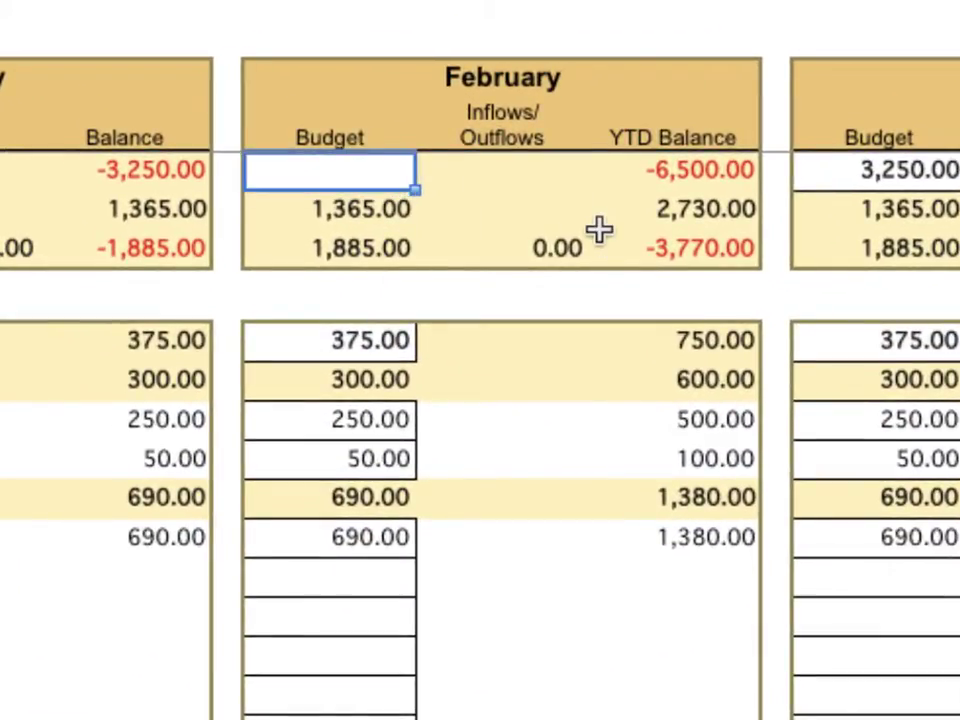
type("3750")
key("Return")
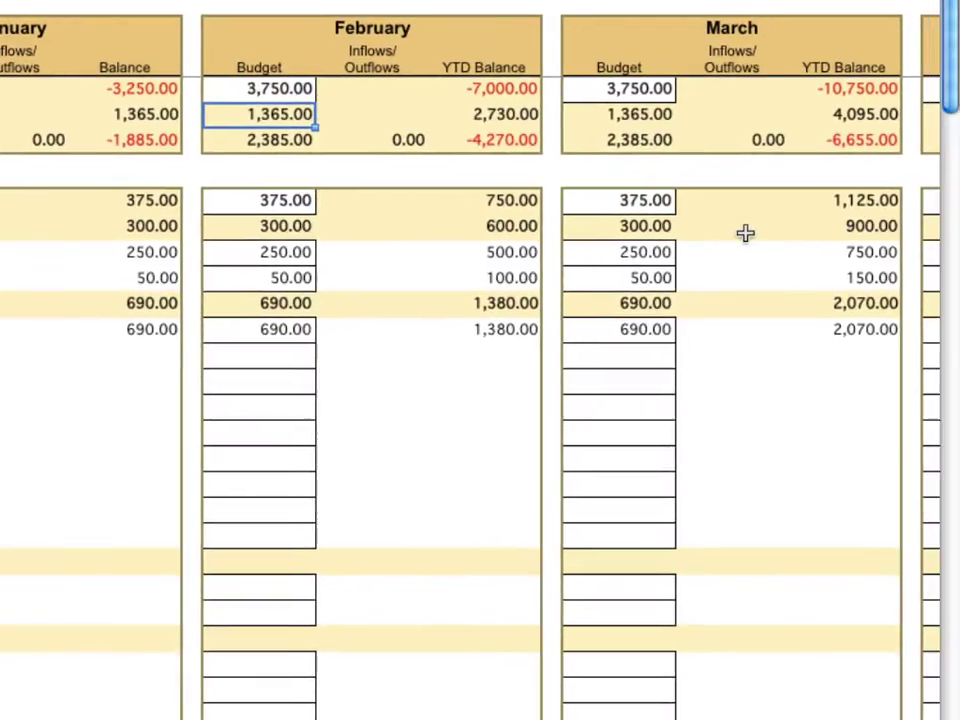
Change the March net income budget to 3250
scroll(745, 233, "right", 5)
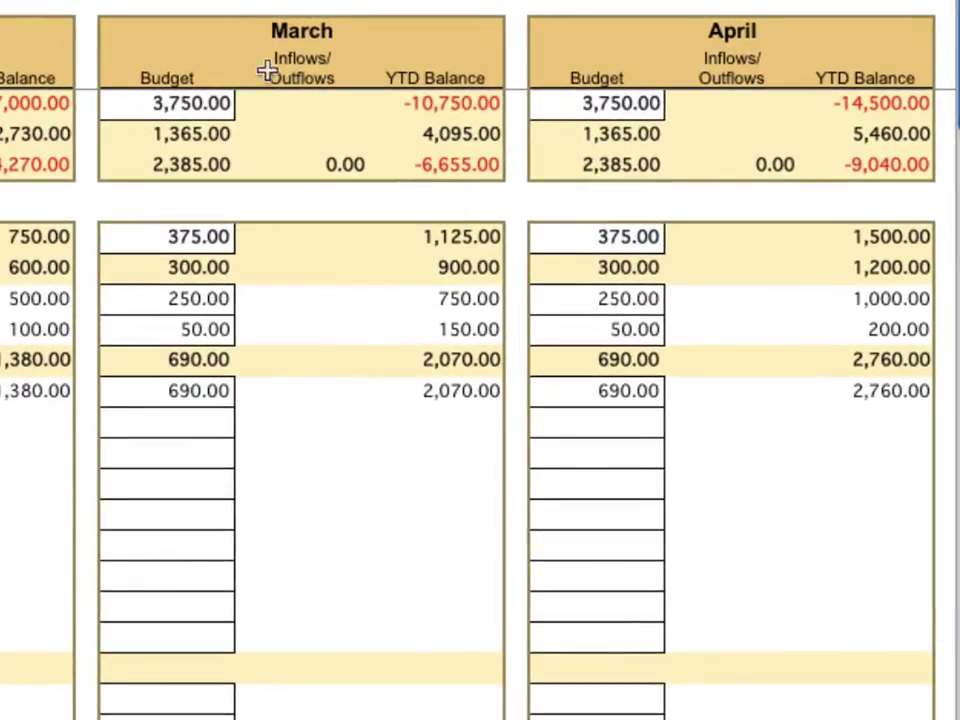
left_click(160, 106)
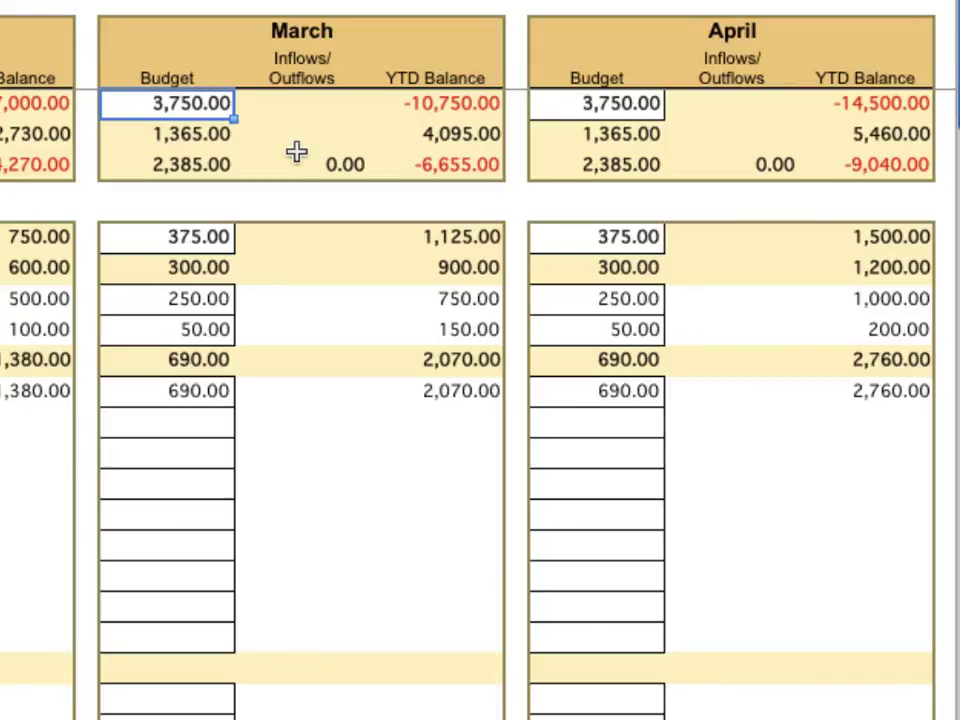
type("3250")
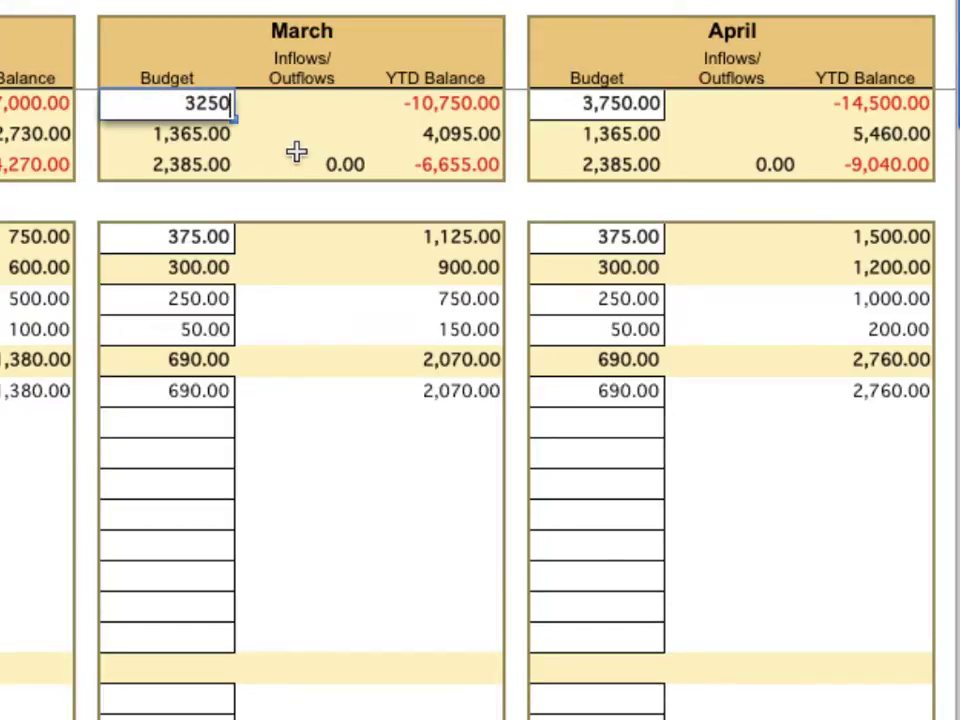
key("Return")
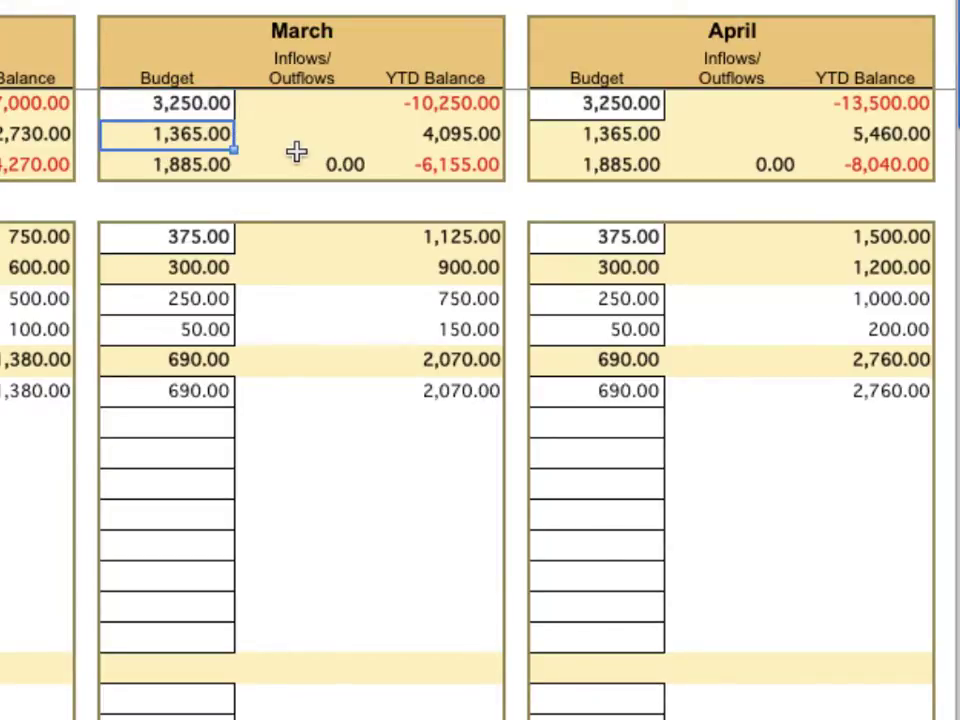
scroll(297, 151, "down", 2)
scroll(297, 151, "up", 2)
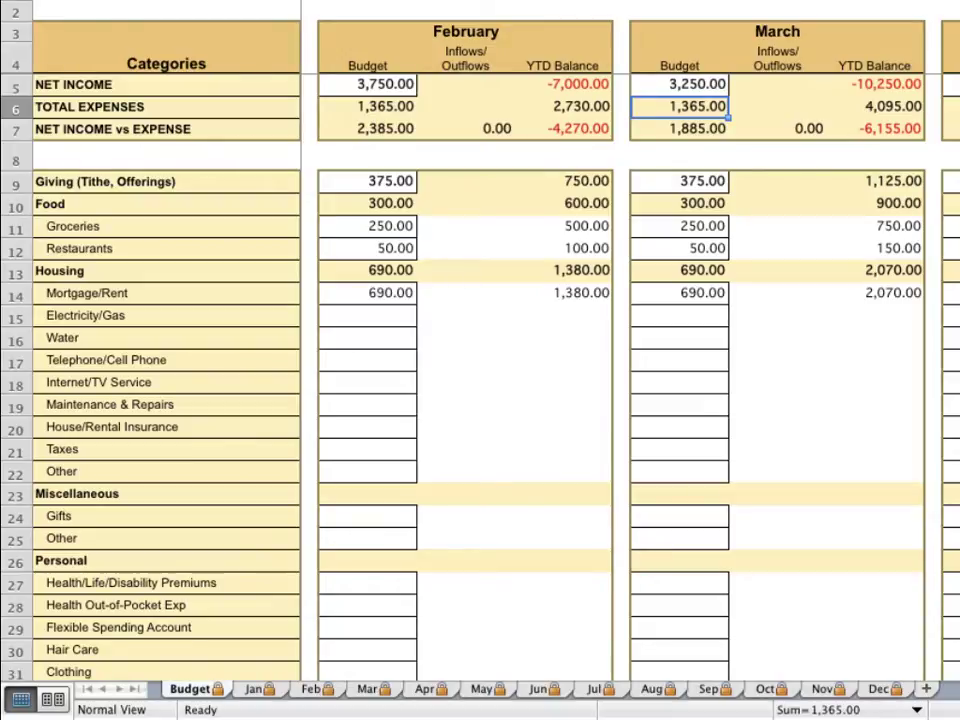
left_click(679, 84)
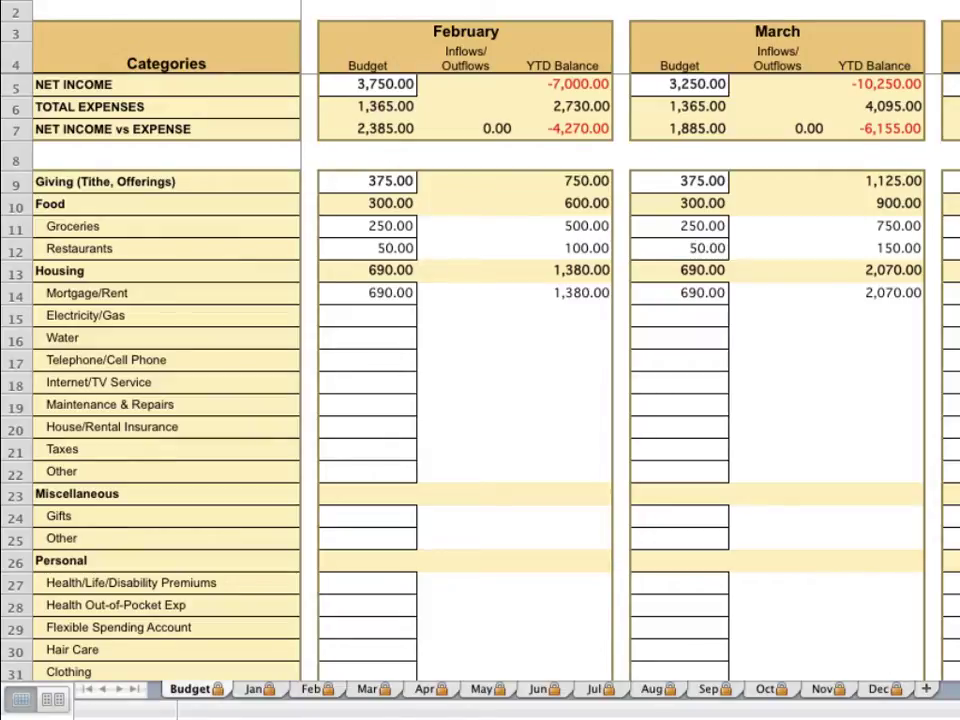
left_click(679, 106)
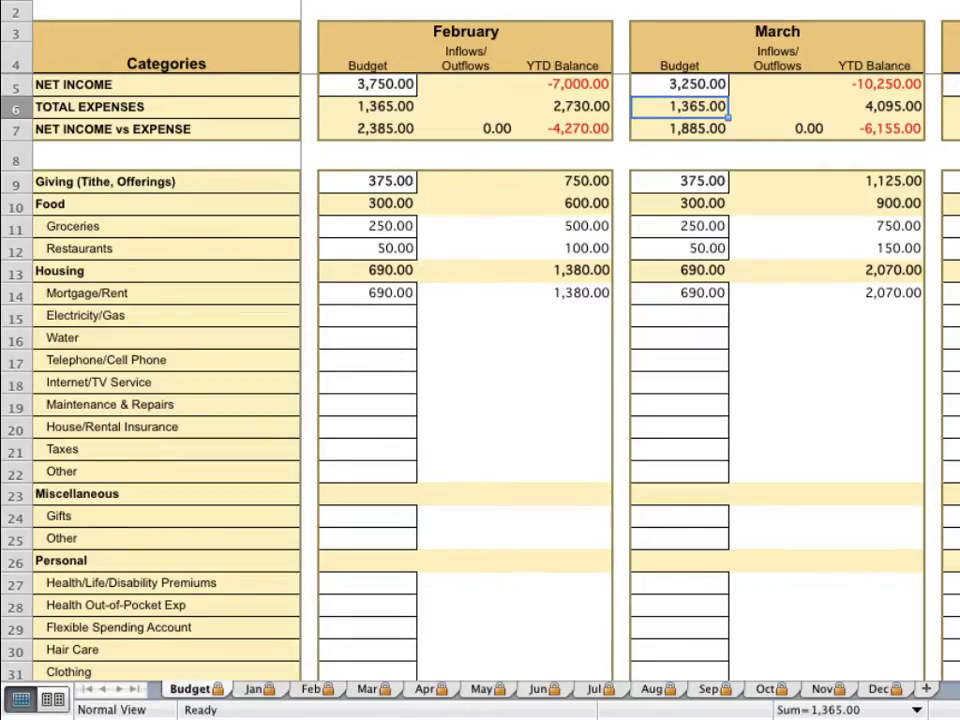
scroll(480, 380, "down", 1)
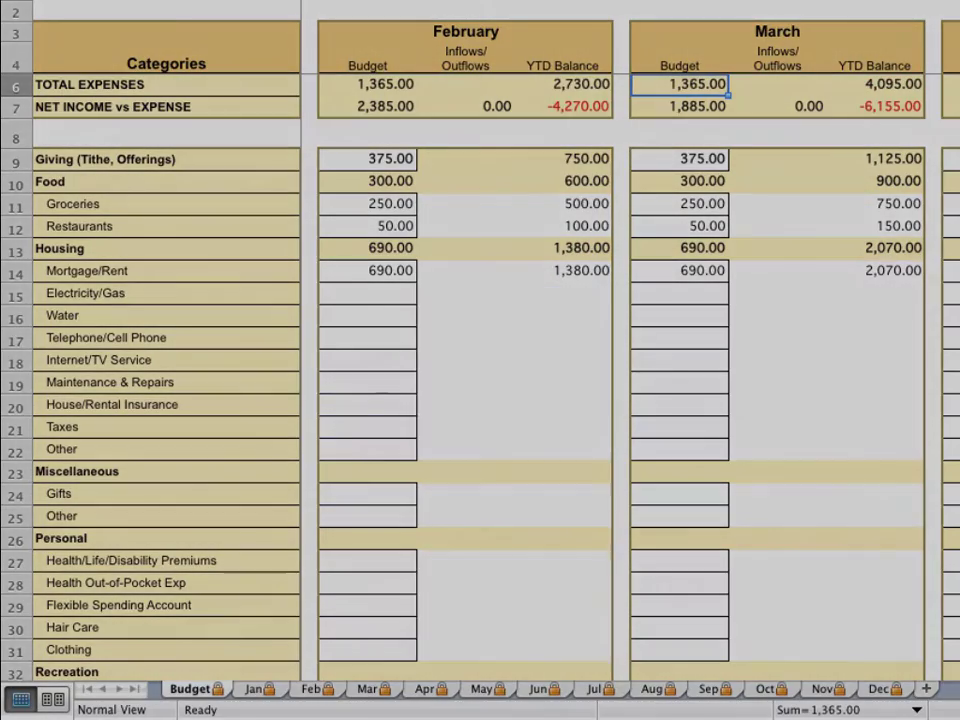
scroll(480, 380, "left", 1)
scroll(480, 380, "up", 1)
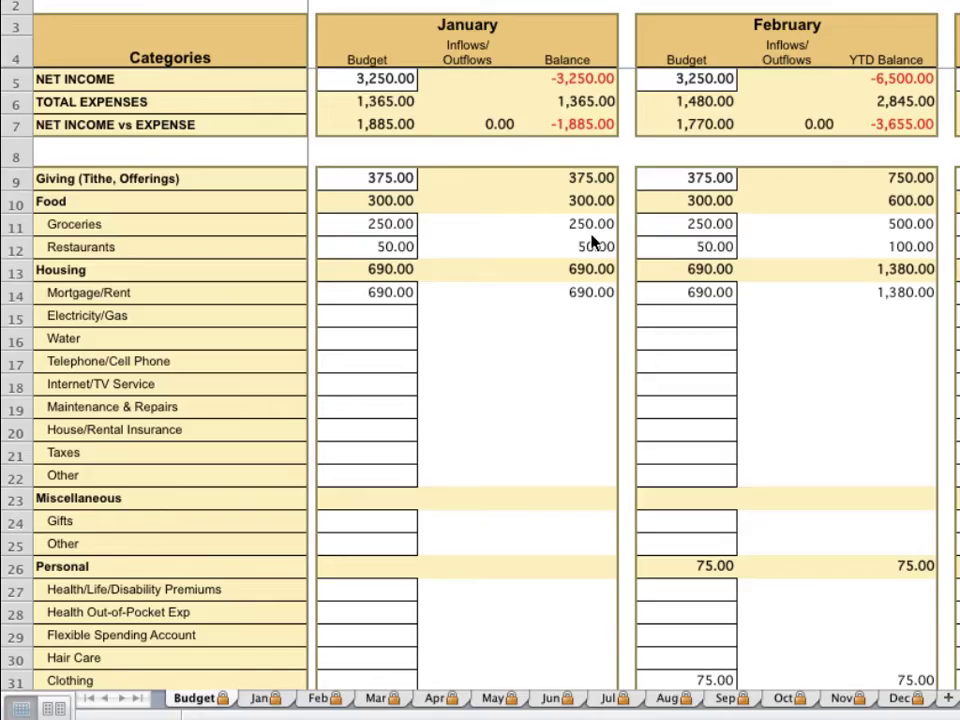
Enter 150 as the January budget for Electricity/Gas under Housing
left_click(373, 316)
type("150")
key("Return")
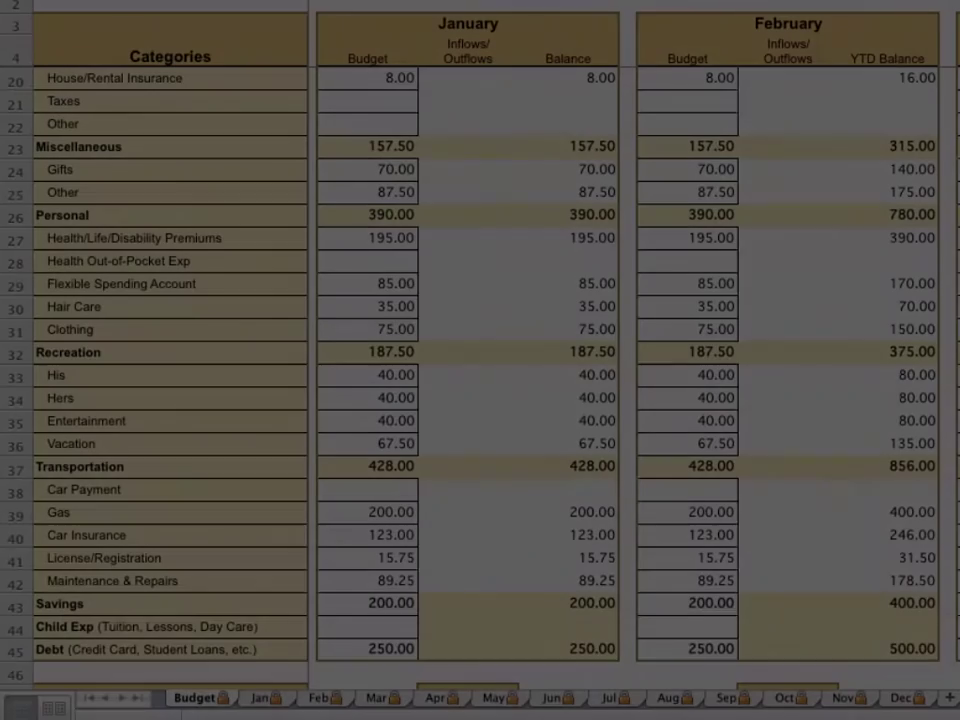
Set the January budget for Giving (Tithe, Offerings) to 400
scroll(480, 360, "up", 8)
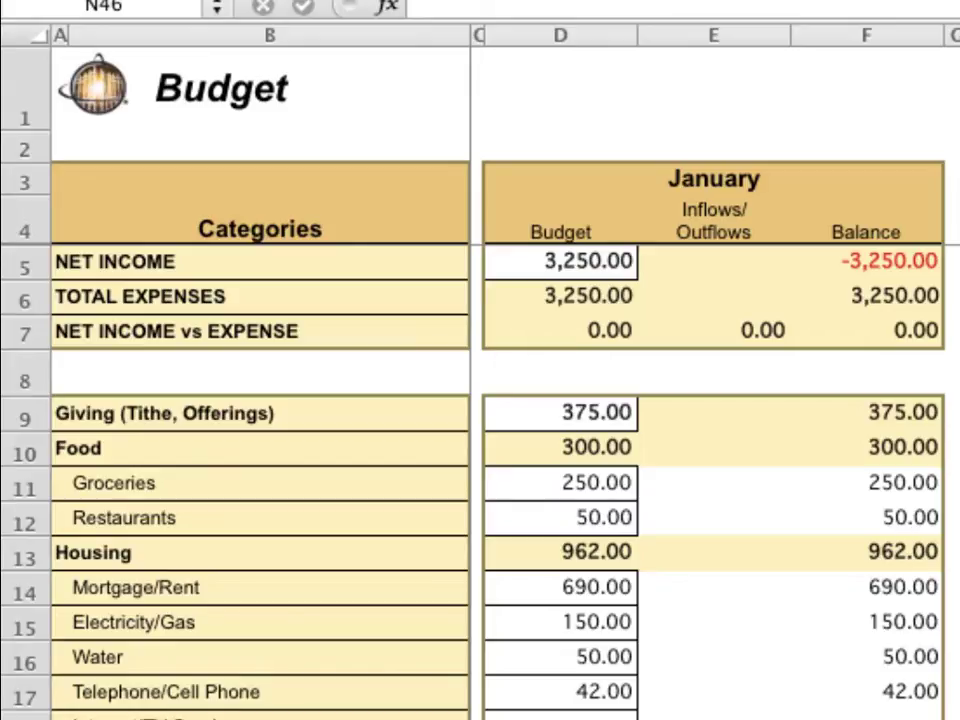
left_click(549, 414)
type("40")
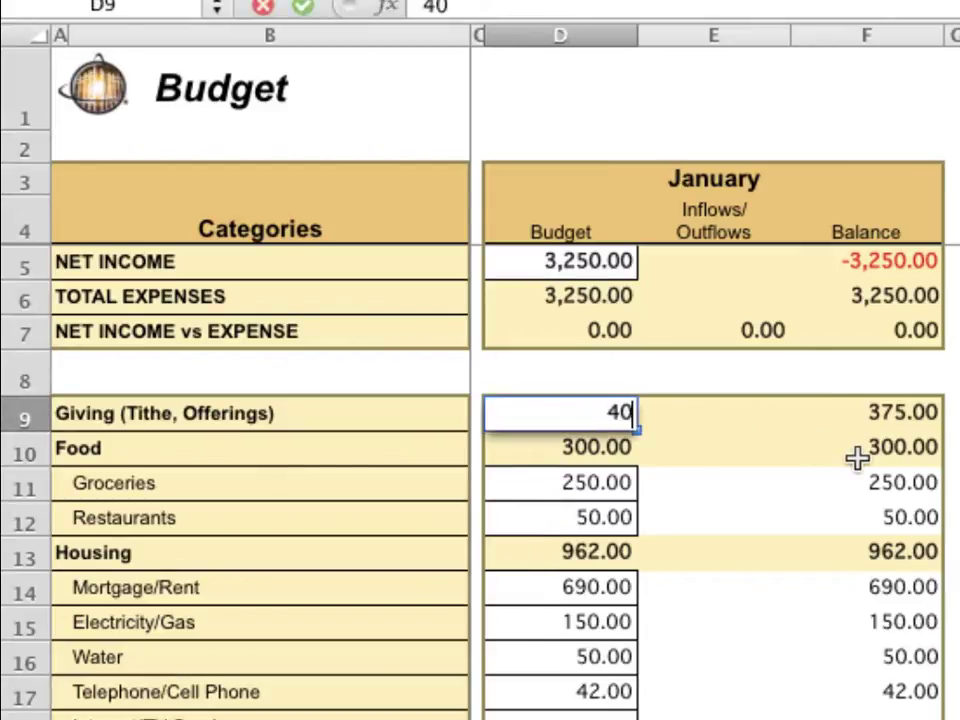
type("0")
key("Return")
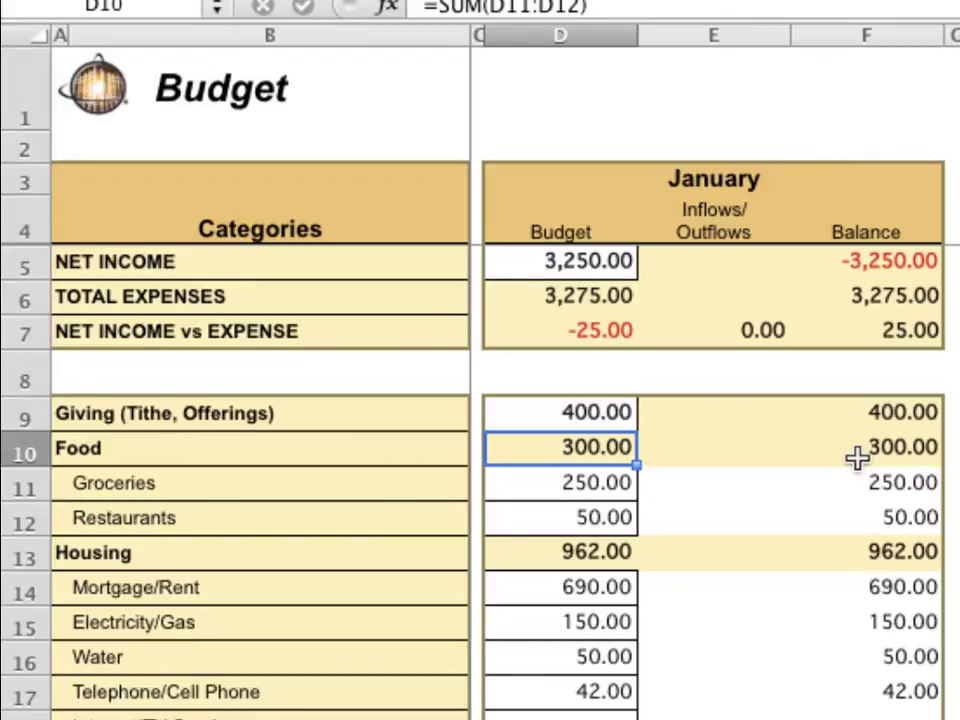
Set the January budget for Giving (Tithe, Offerings) to 350
key("Up")
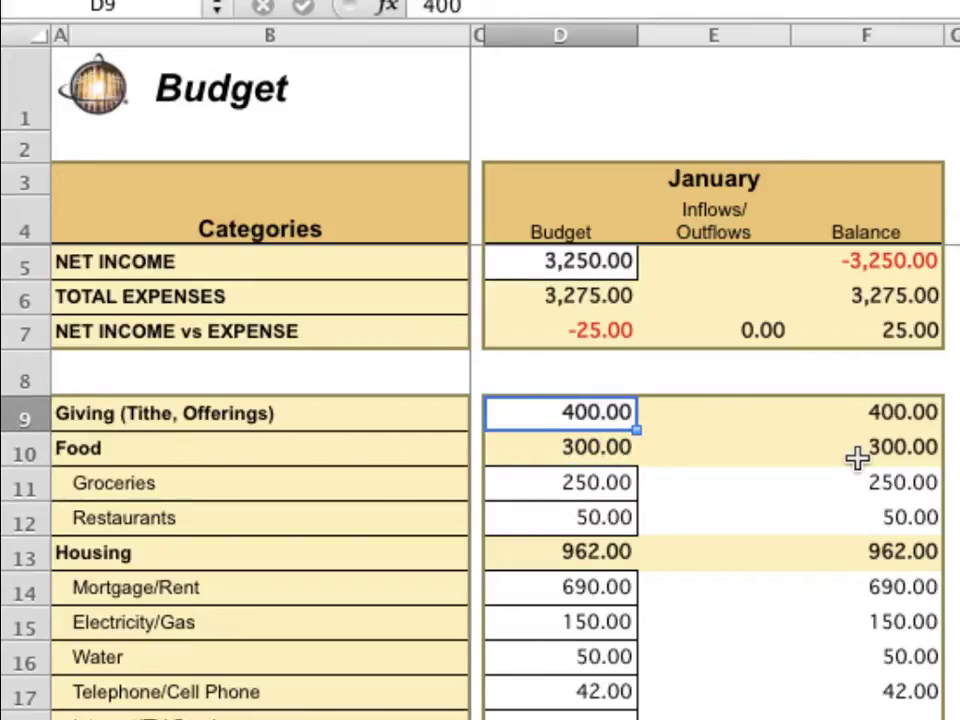
type("350")
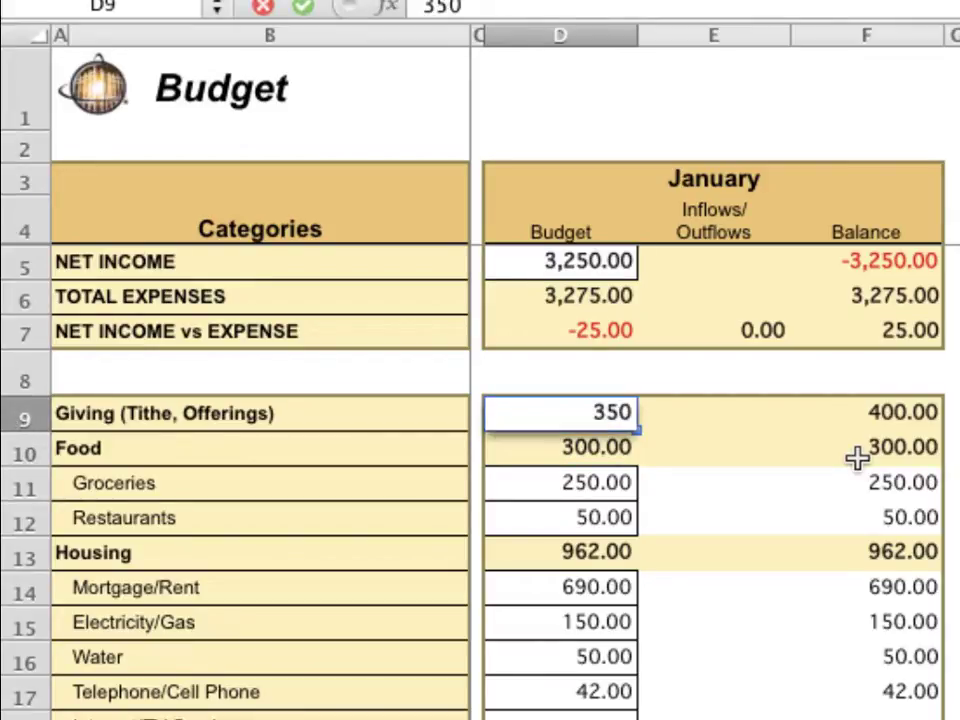
key("Return")
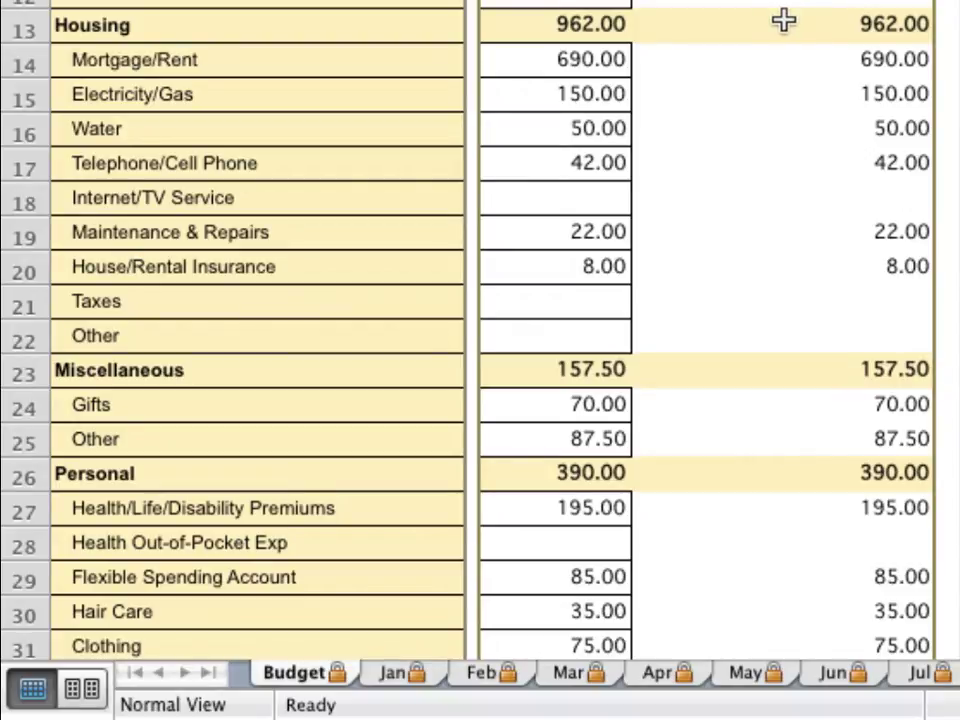
type("=")
key("Escape")
type("=")
key("Escape")
On the Jan sheet, start the first register transaction with date 1/2/12 and payee ABC Corp
left_click(400, 678)
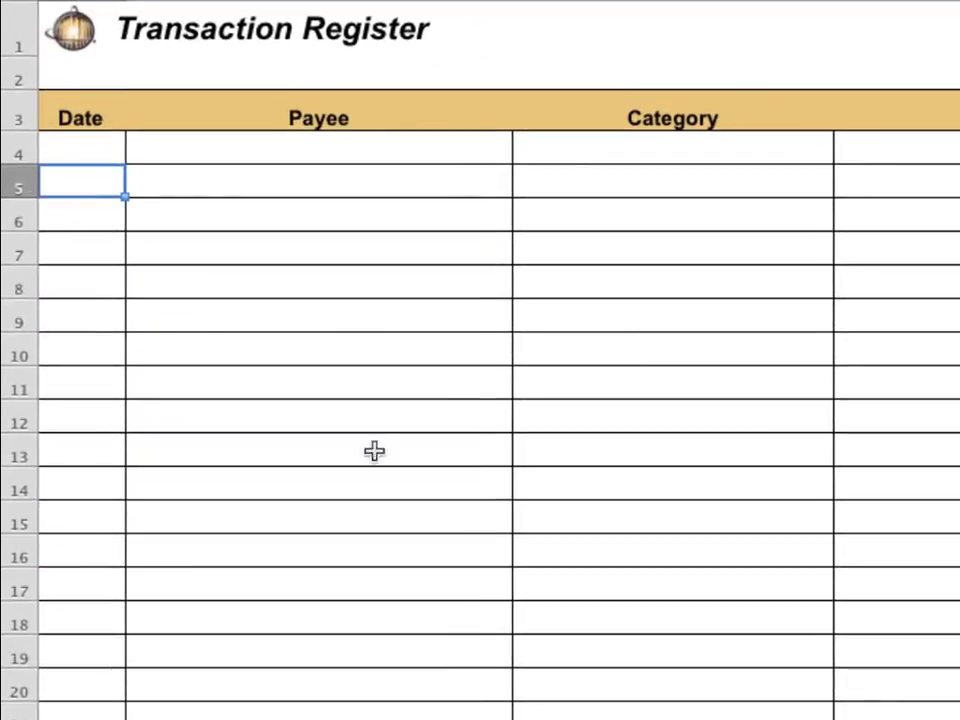
left_click(91, 141)
type("1/2/12")
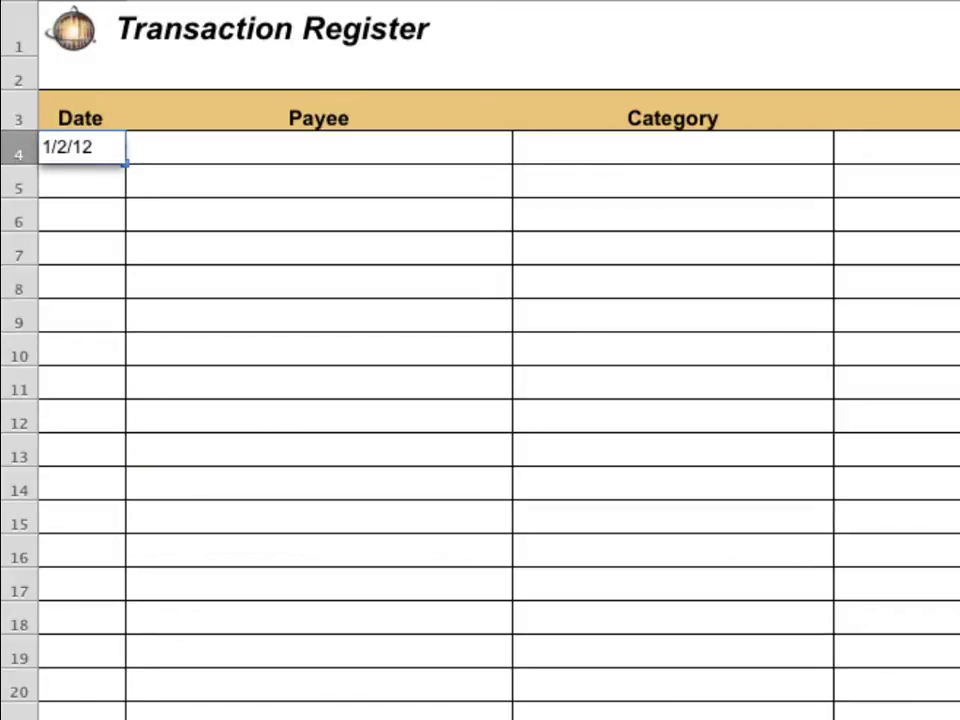
key("Tab")
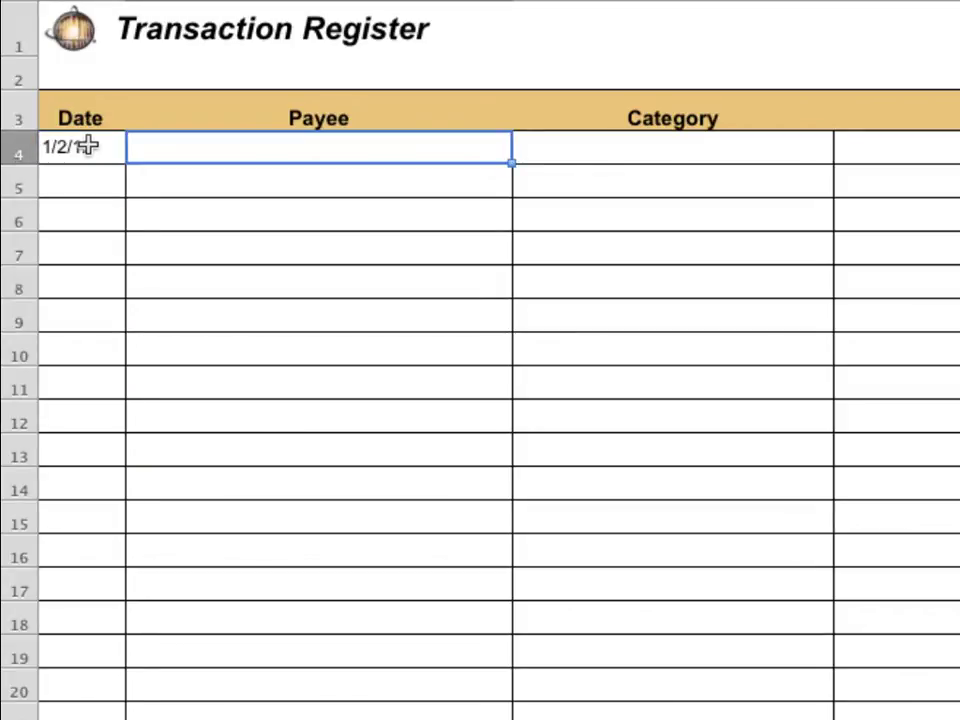
type("ABC Corp")
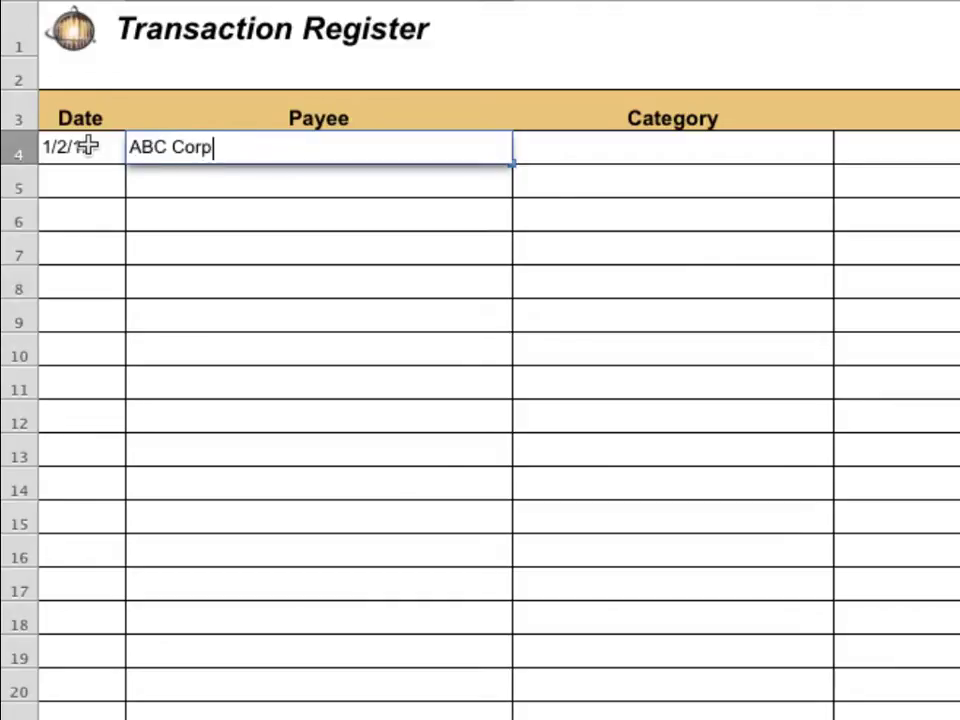
key("Tab")
Assign the Net Income category to the ABC Corp transaction
left_click(843, 155)
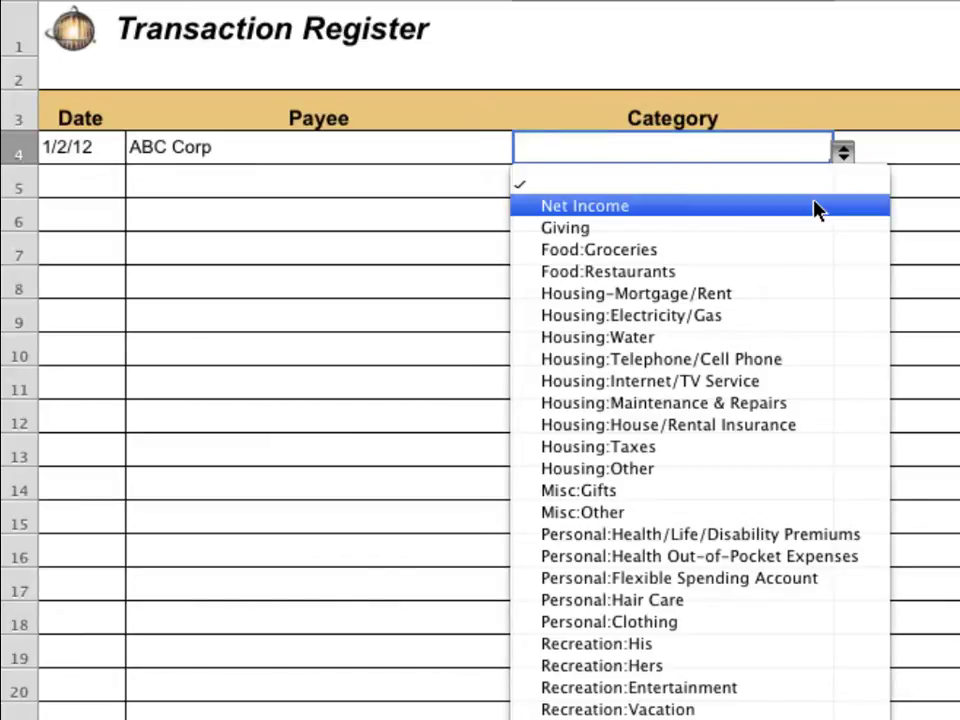
left_click(815, 208)
key("Tab")
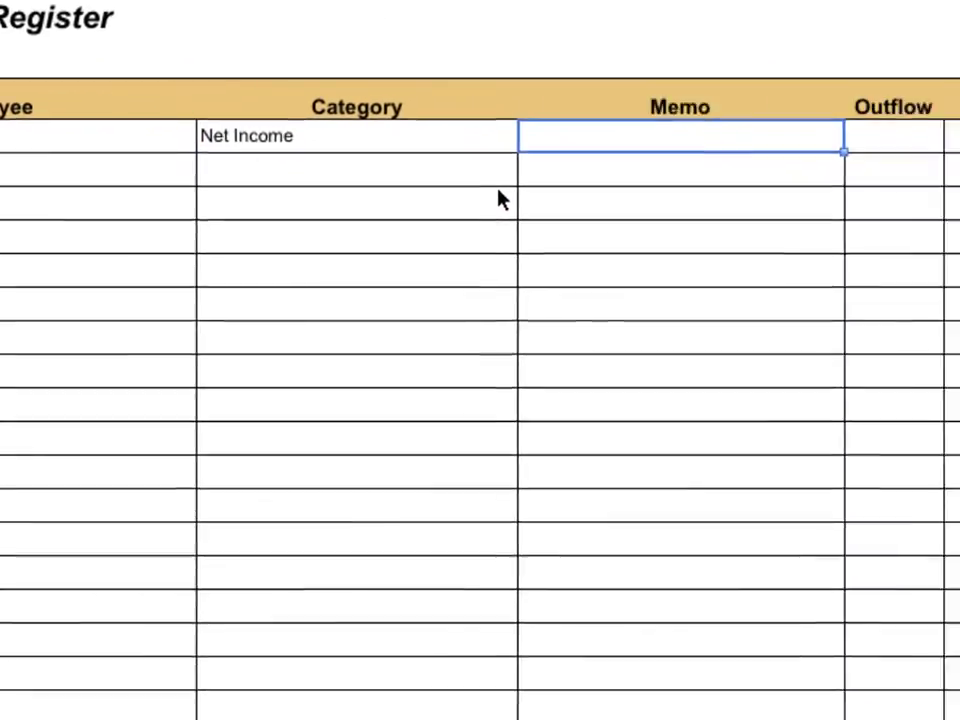
Complete the ABC Corp transaction with the memo Paycheck and an inflow of 1625
type("Pay")
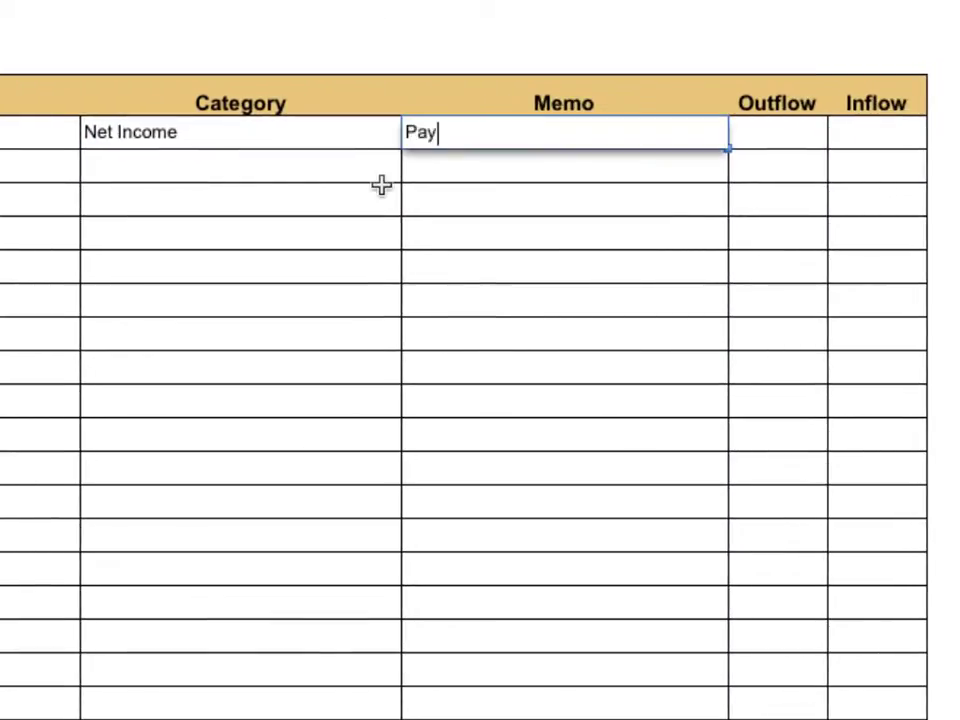
type("check")
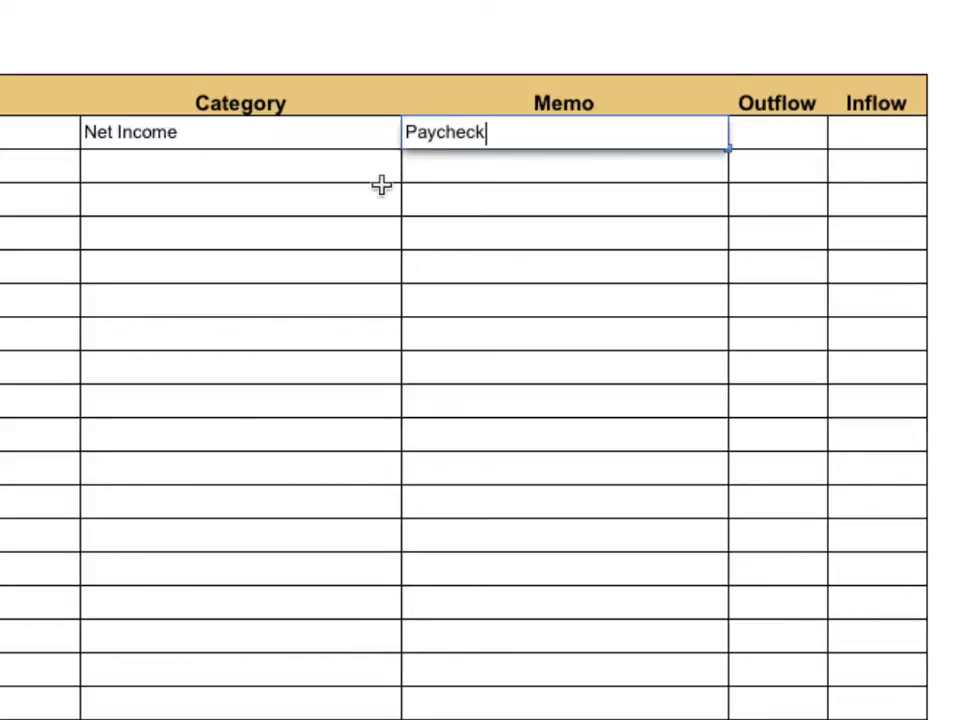
key("Tab")
key("Tab")
type("1625")
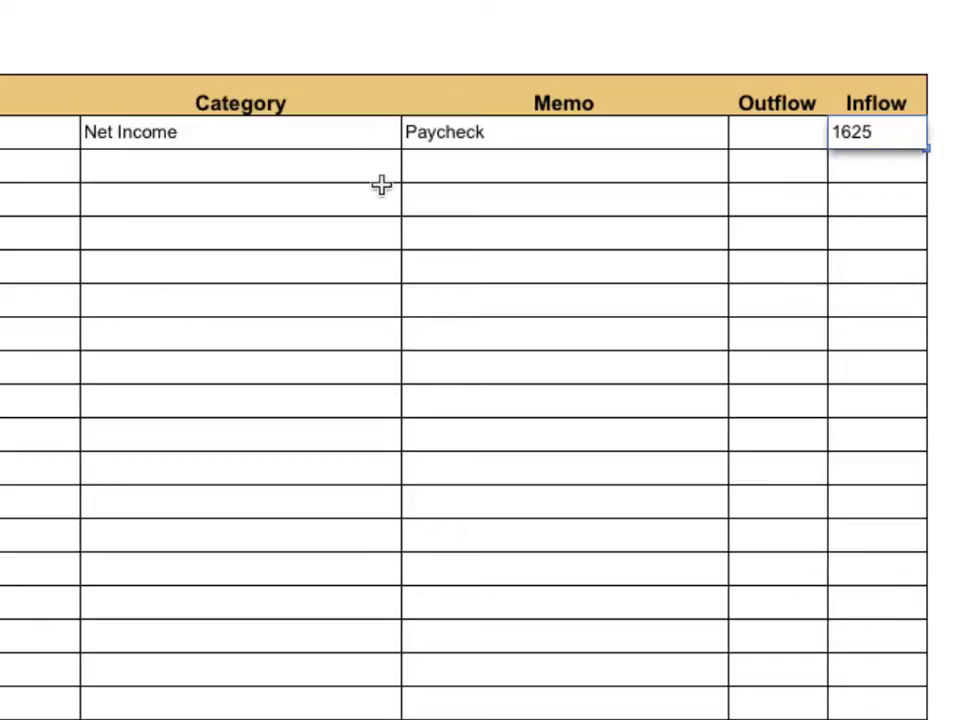
key("Return")
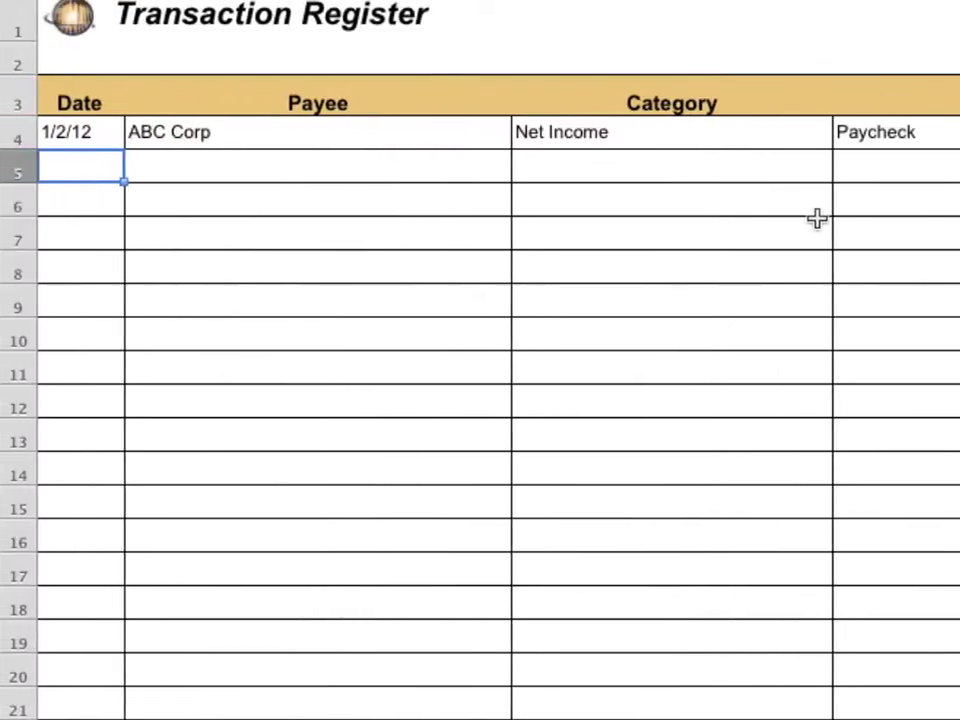
Start the second register transaction with date 1/2 and payee Church of the Saints
type("1/2")
key("Tab")
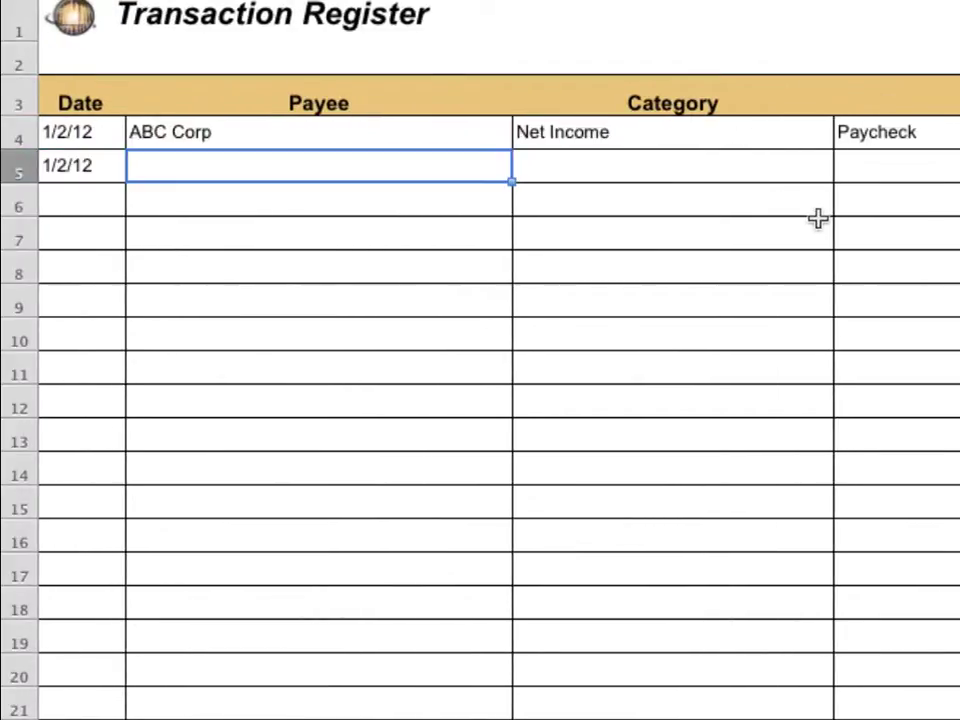
type("Church of")
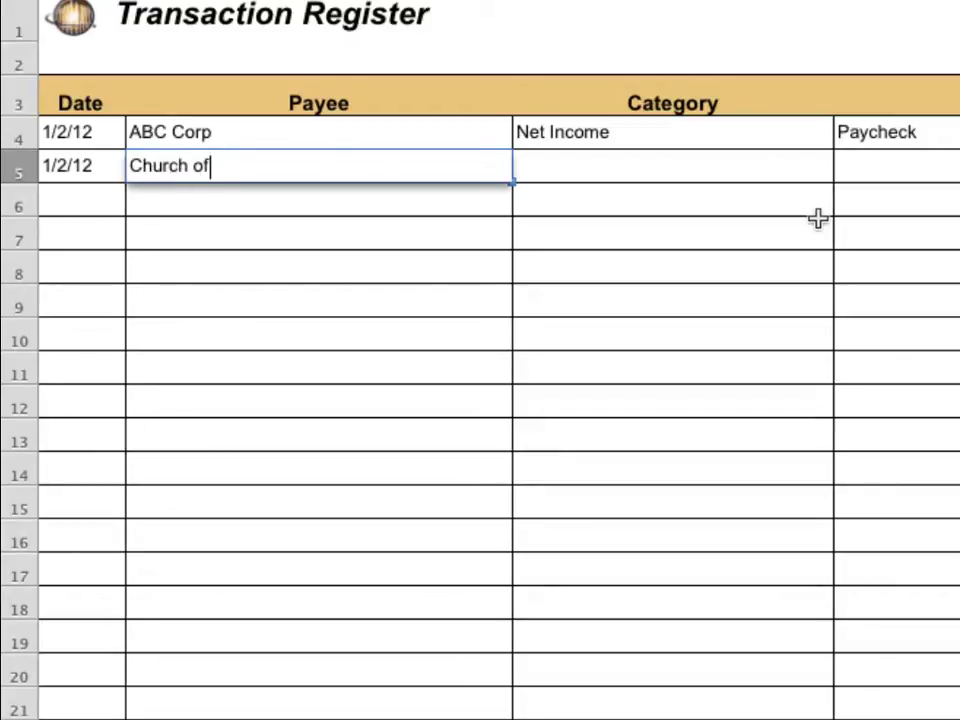
type(" the Saint")
key("Escape")
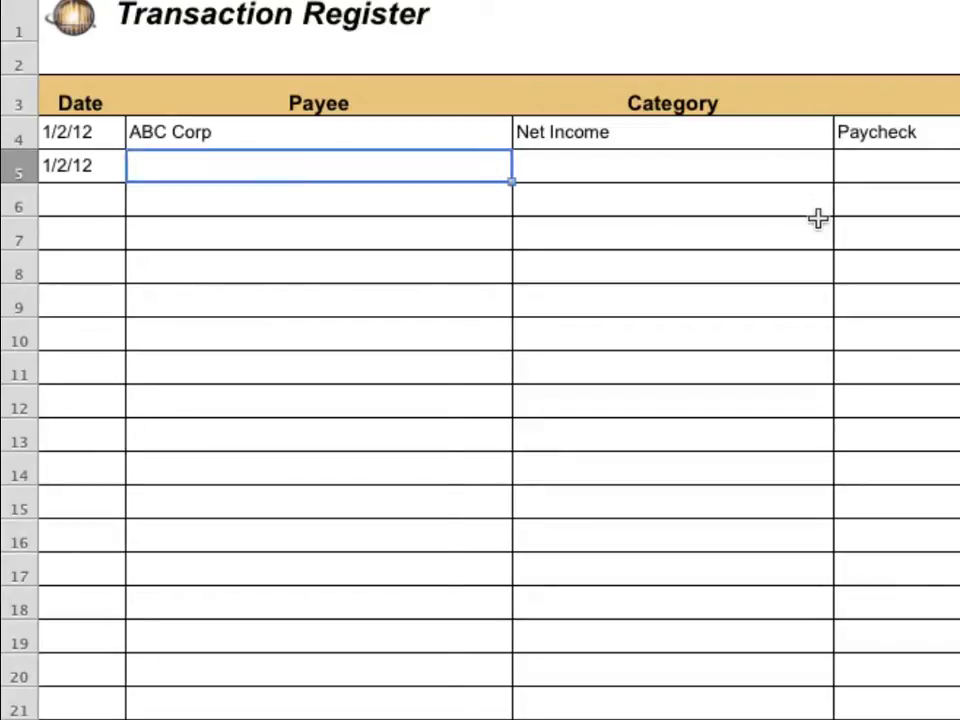
type("s")
key("Tab")
Assign the Giving category and the memo Tithe to the Church of the Saints transaction
left_click(843, 174)
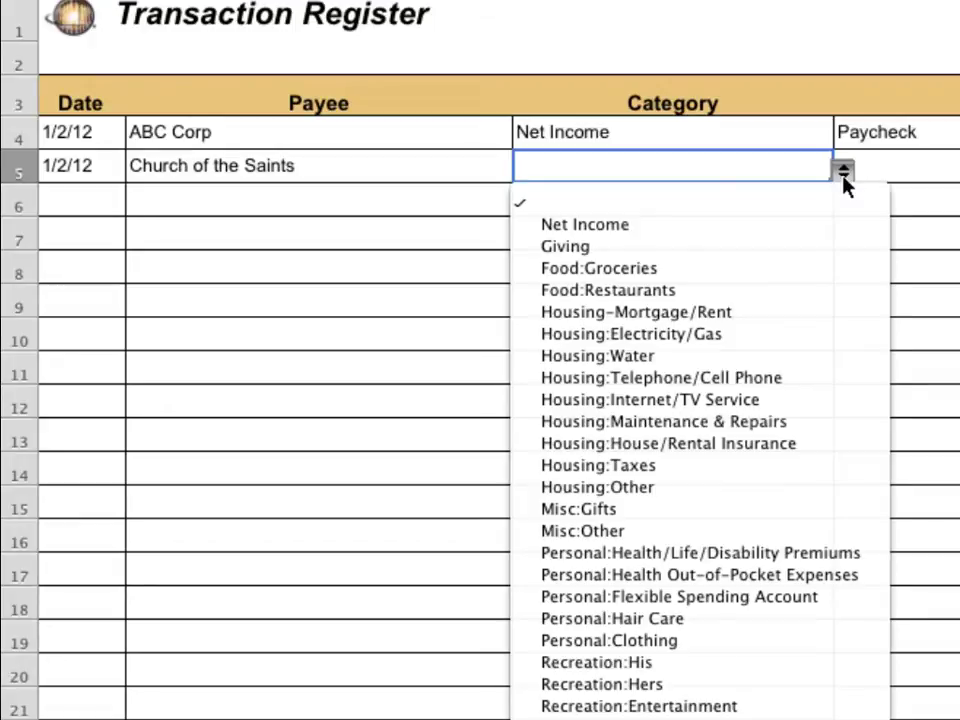
left_click(824, 247)
key("Tab")
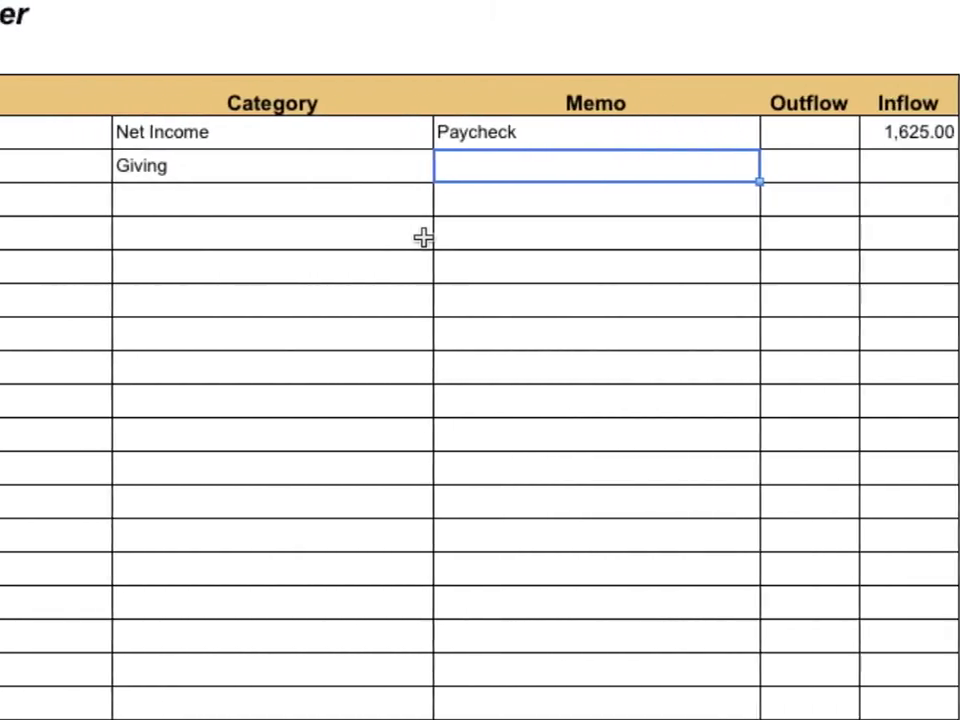
type("Tithe")
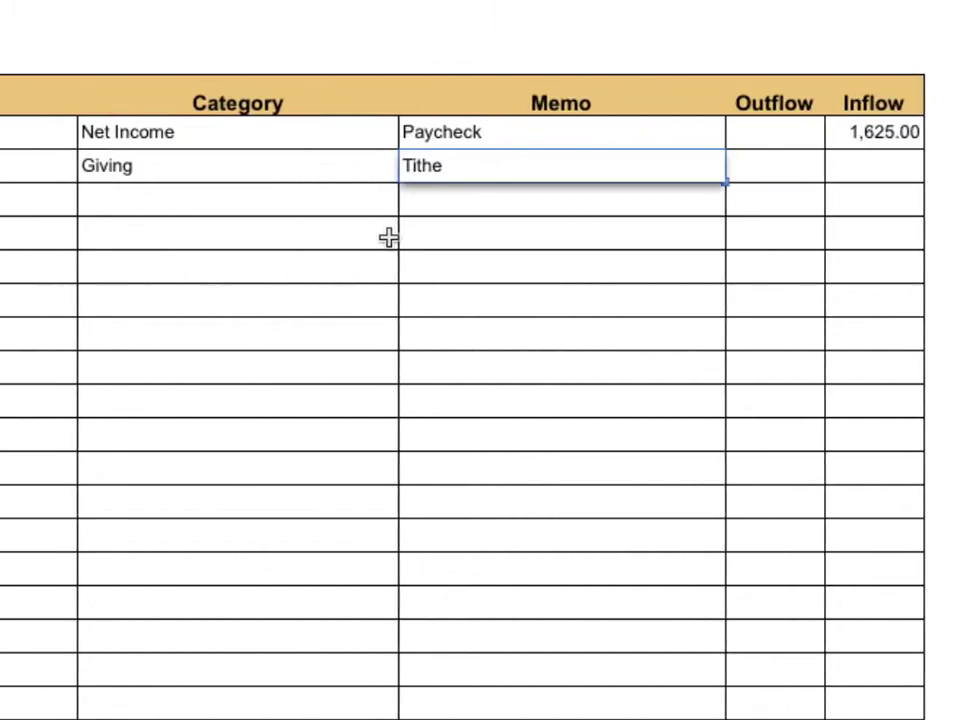
key("Tab")
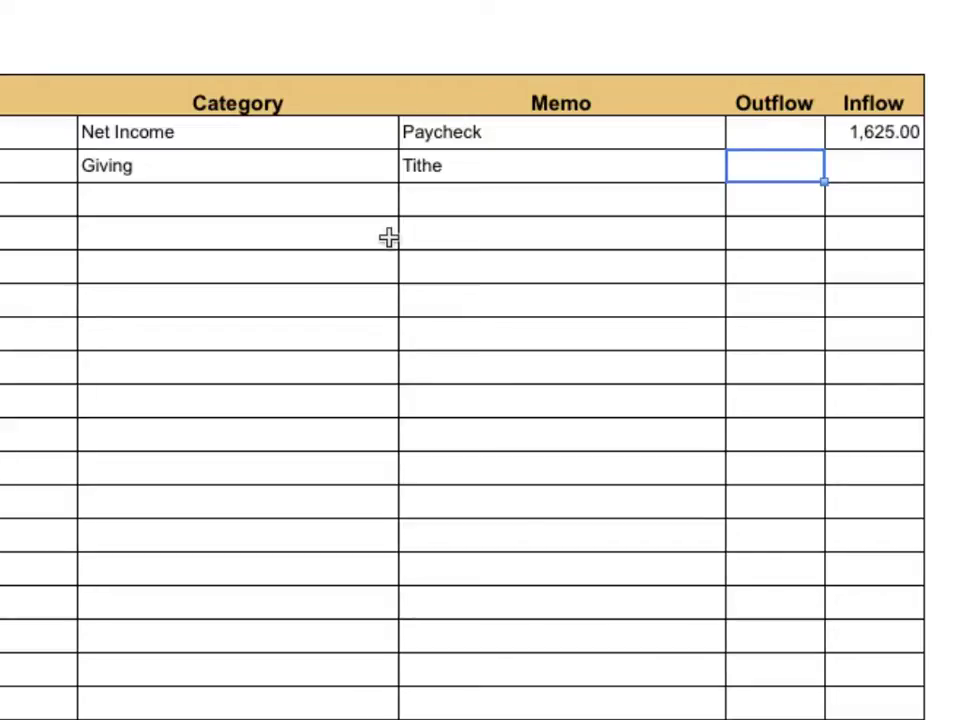
Enter an outflow of 187.50 for the Church of the Saints tithe
type("1875")
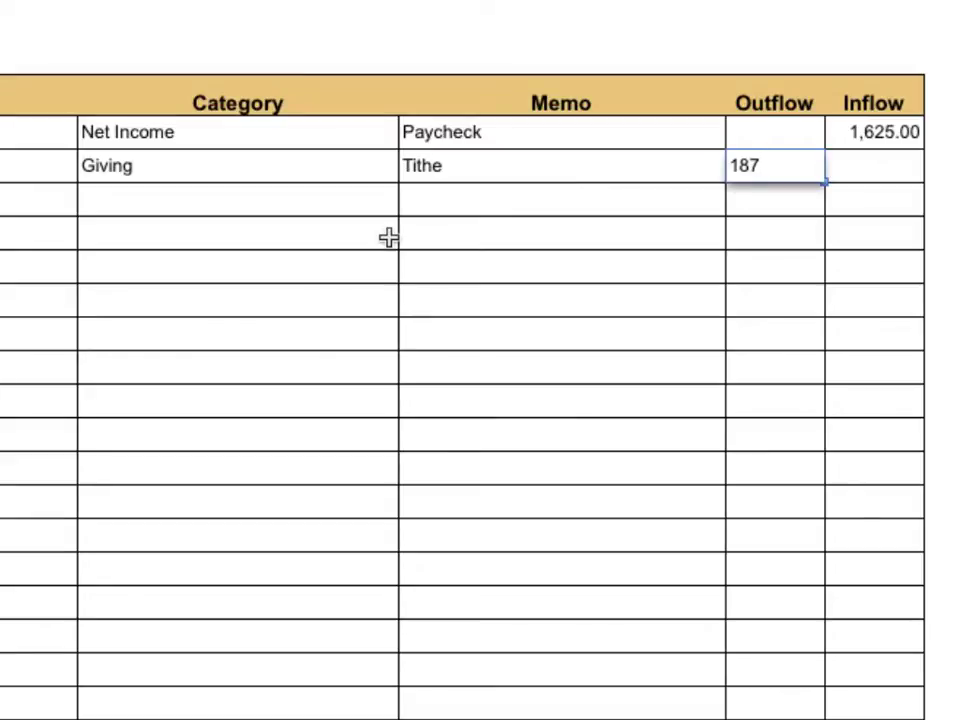
key("BackSpace")
key("BackSpace")
type("7.50")
key("Tab")
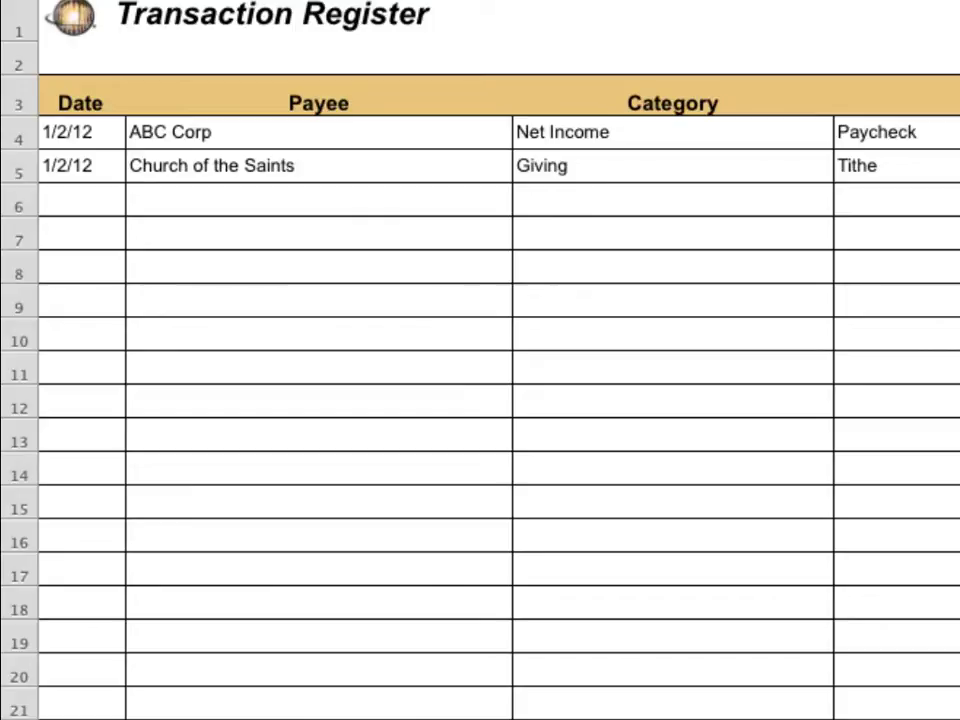
Start the third register transaction with date 1/2/12 and payee Texaco, and open its category choices
left_click(72, 210)
type("1")
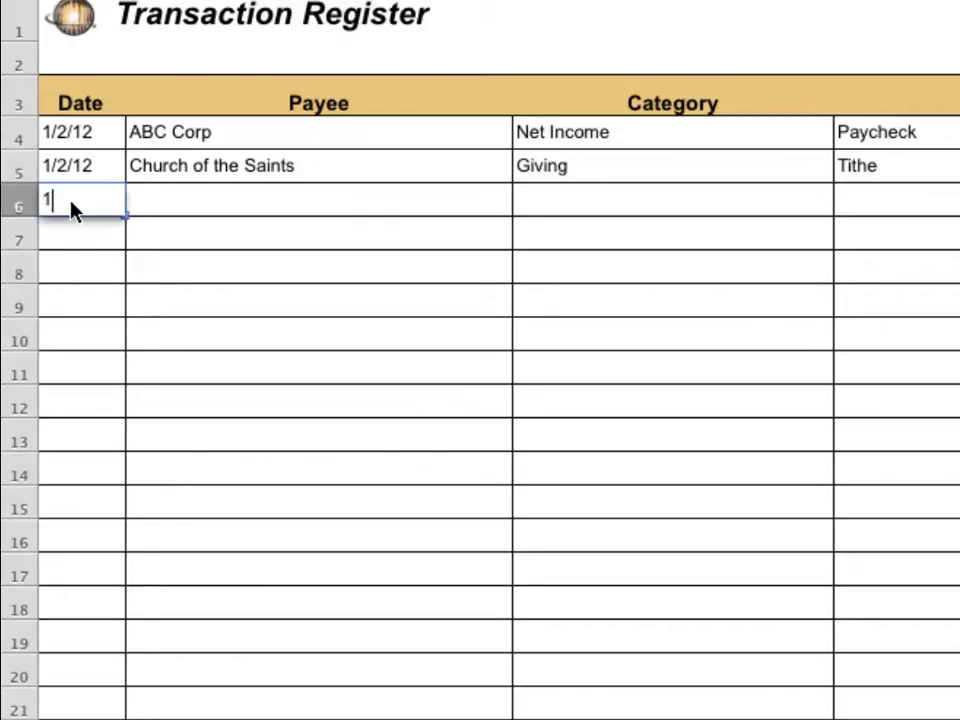
type("/2/12")
key("Tab")
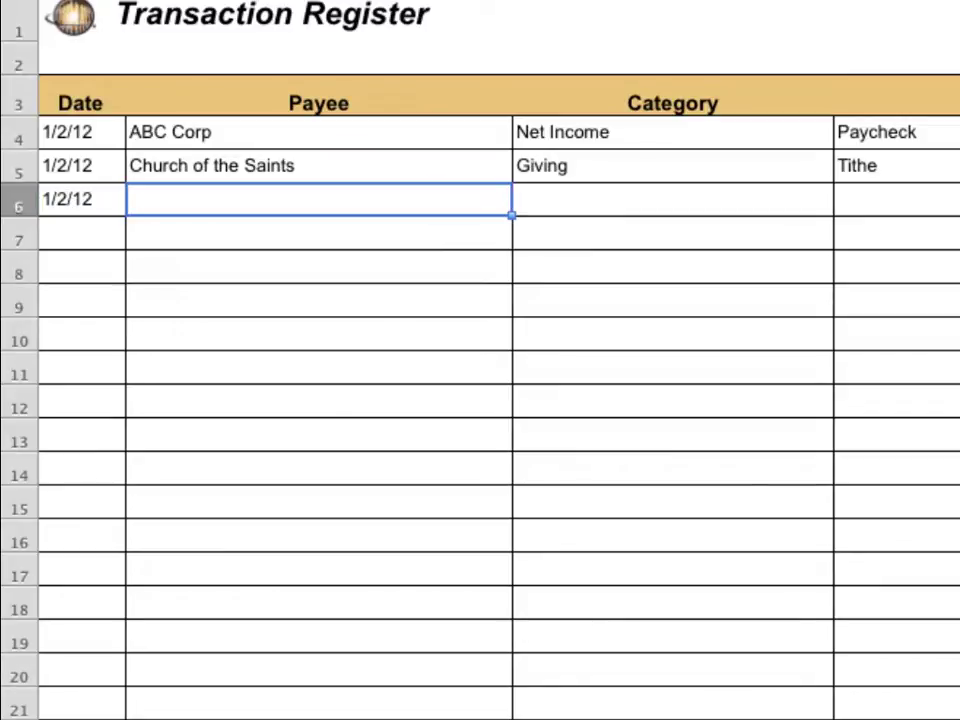
type("Tex")
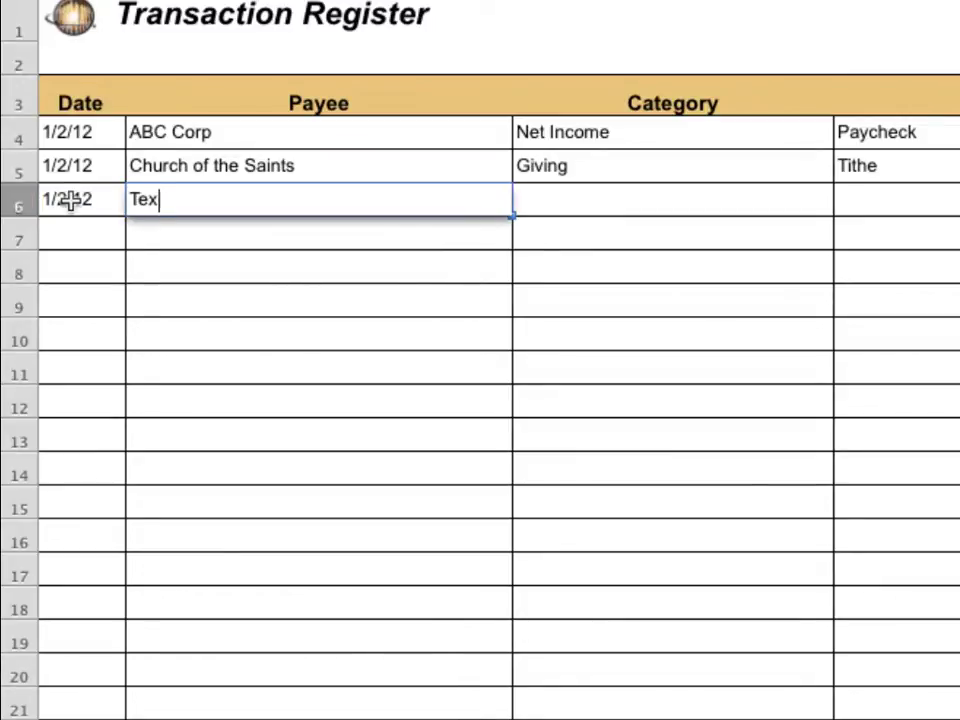
type("aco")
key("Tab")
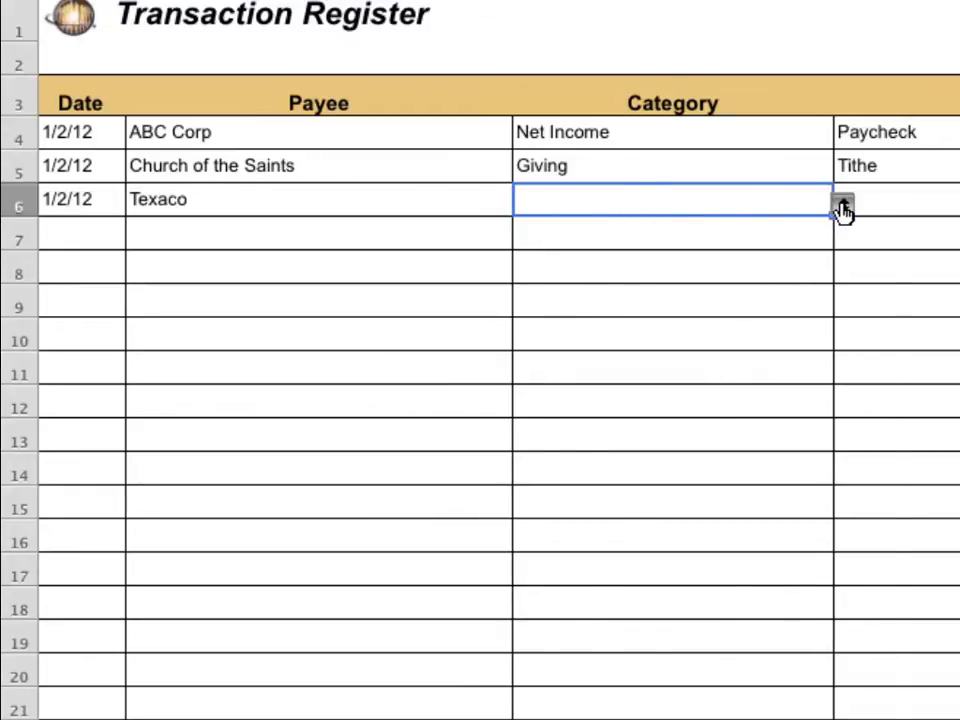
left_click(843, 206)
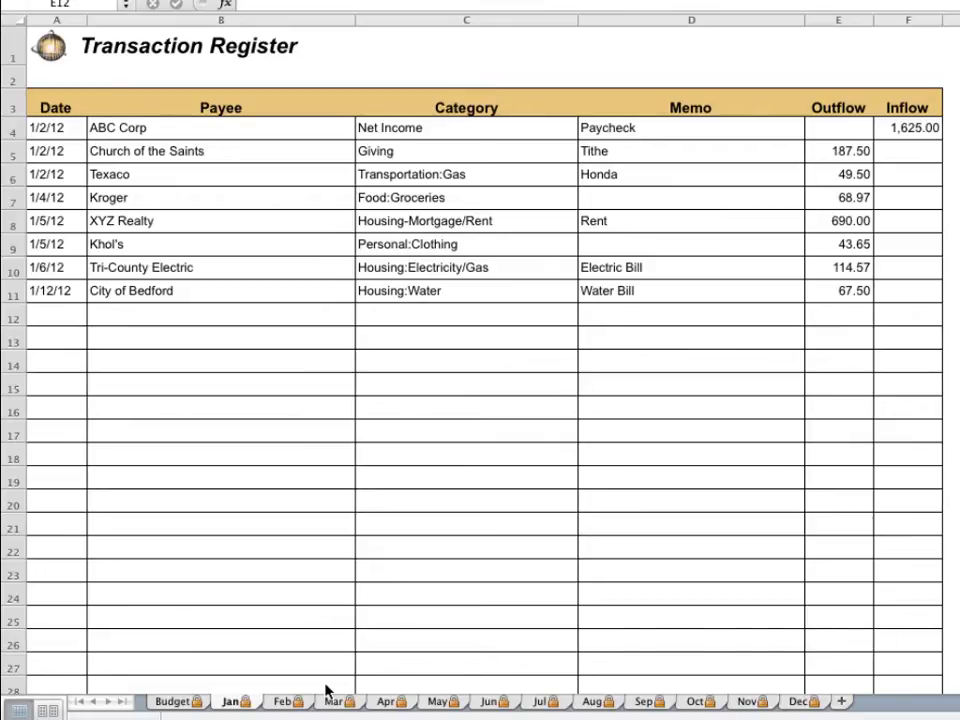
On the Budget sheet, review January's budgeted amounts, inflows/outflows and balances down through the Transportation categories
left_click(172, 702)
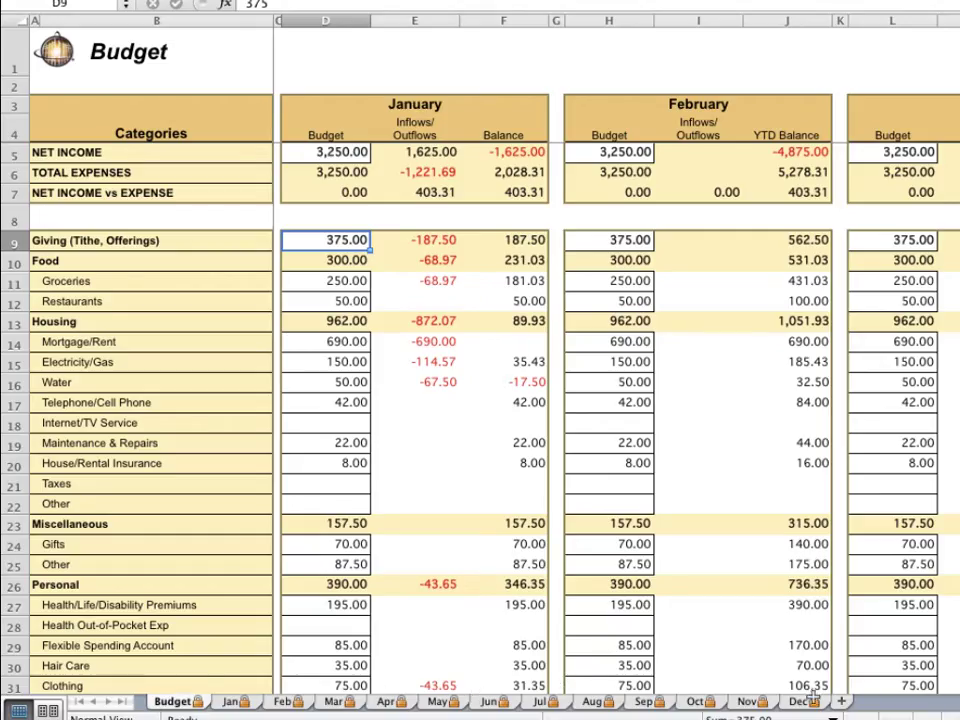
left_click(958, 686)
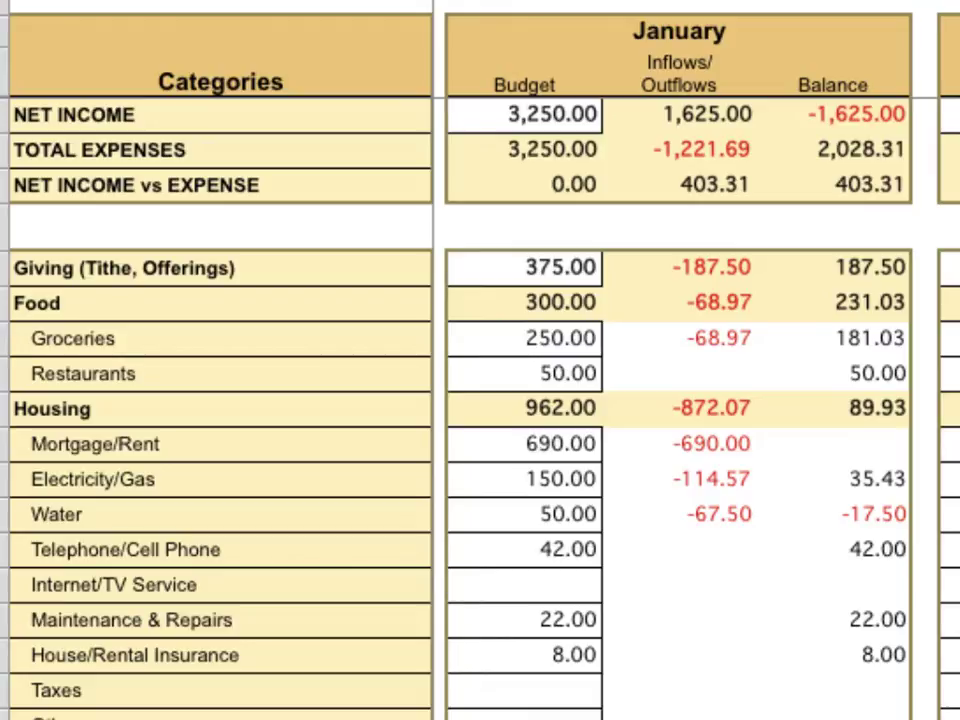
scroll(480, 400, "down", 5)
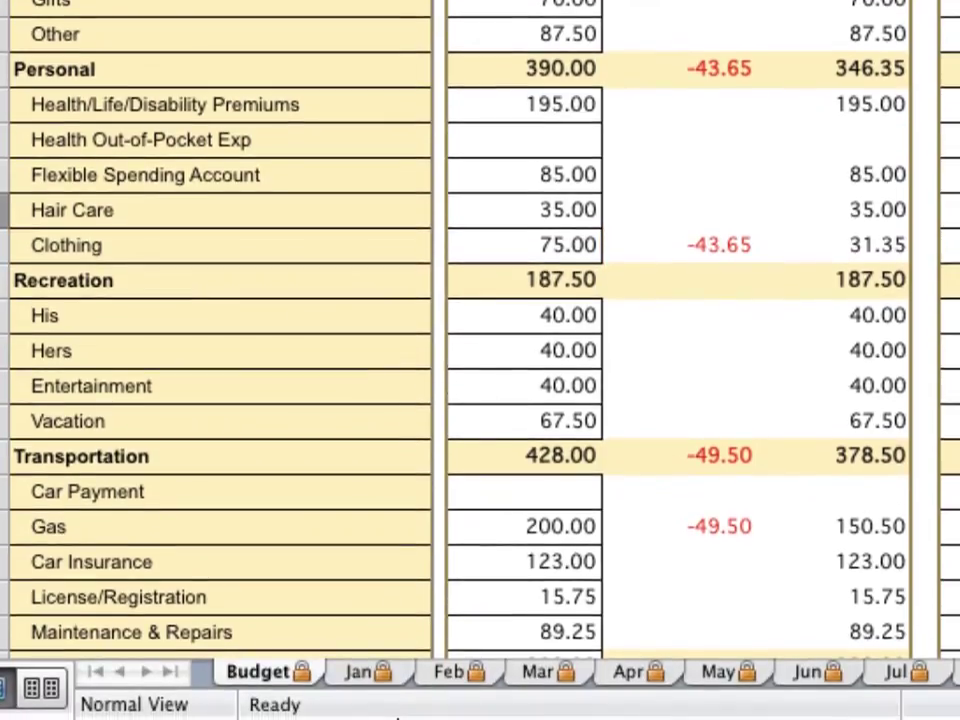
On the Jan sheet, set the outflow of the Personal:Clothing transaction to 91.45
left_click(376, 676)
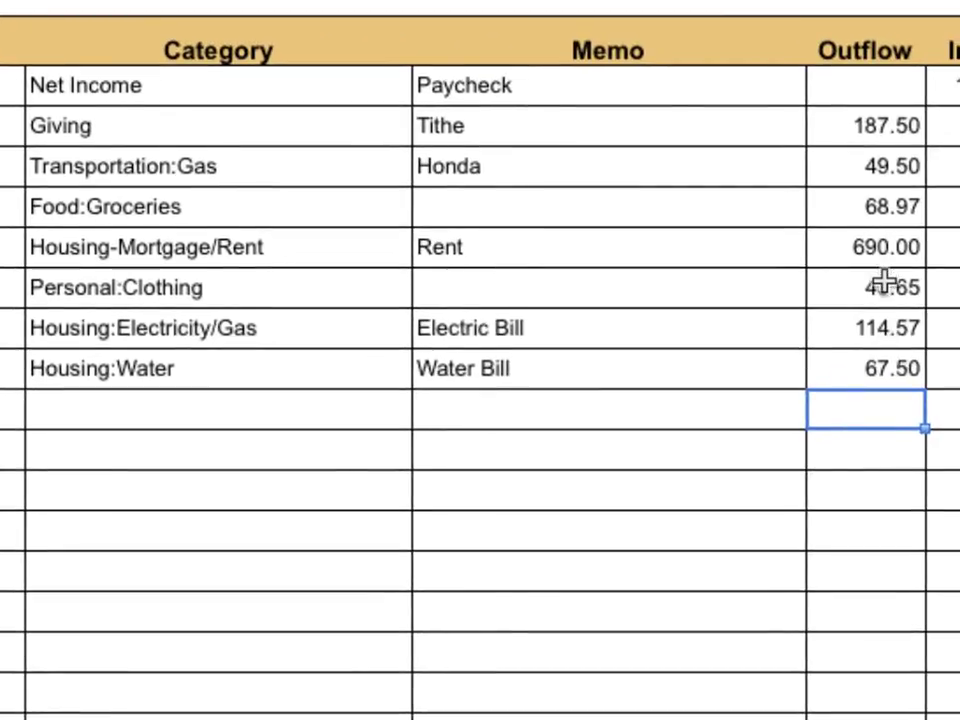
left_click(884, 283)
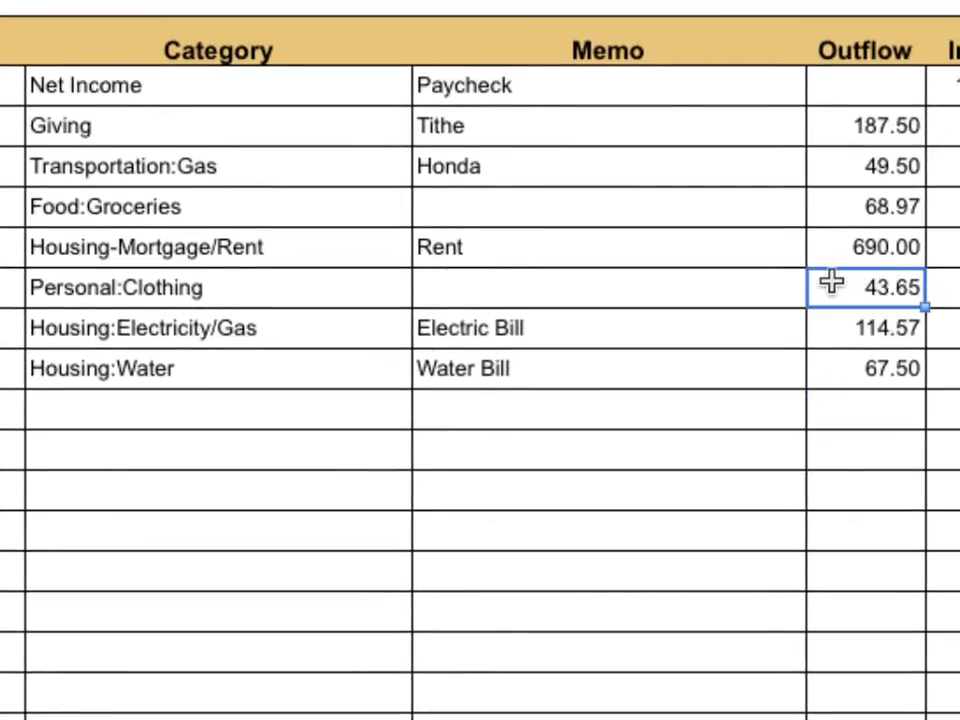
type("91.45")
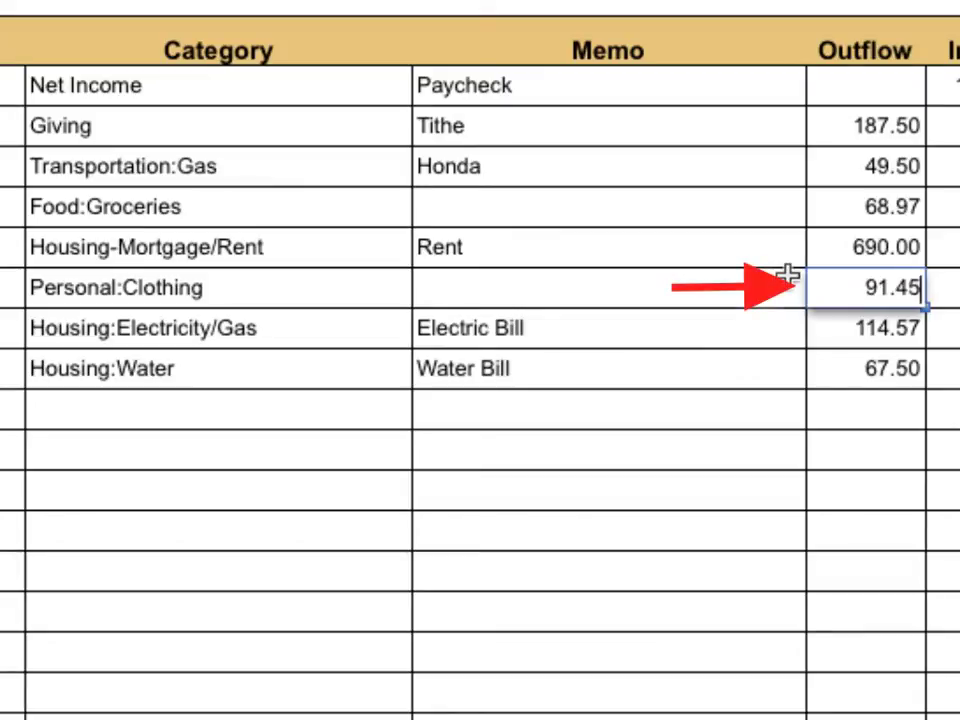
key("Return")
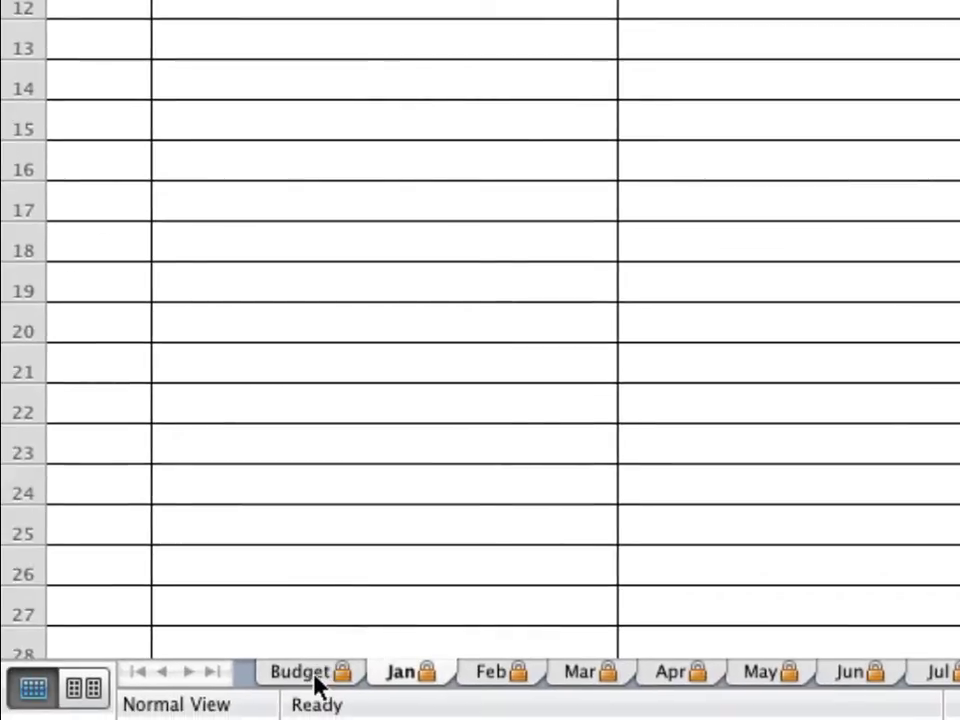
On the Budget sheet, set the January budget for Recreation's Entertainment category to 23.55
left_click(283, 700)
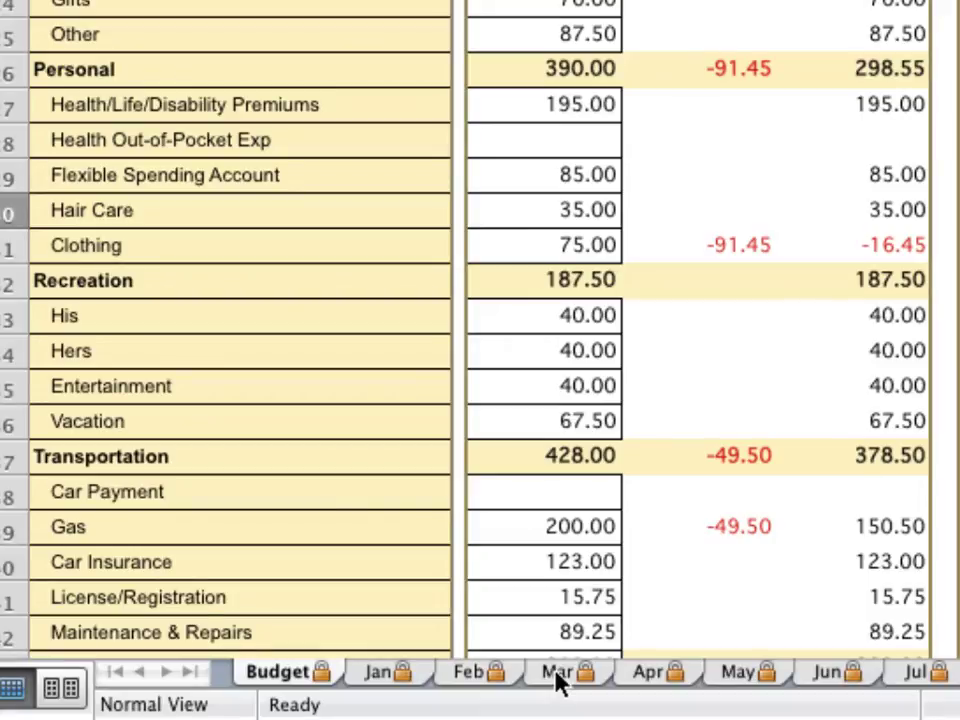
left_click(525, 381)
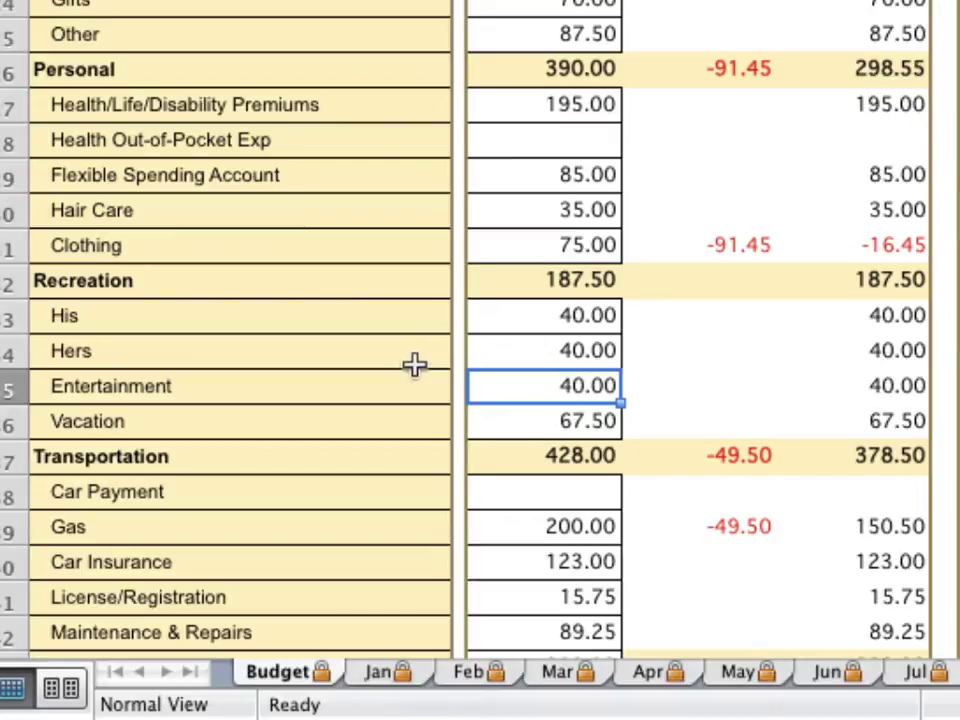
type("23.55")
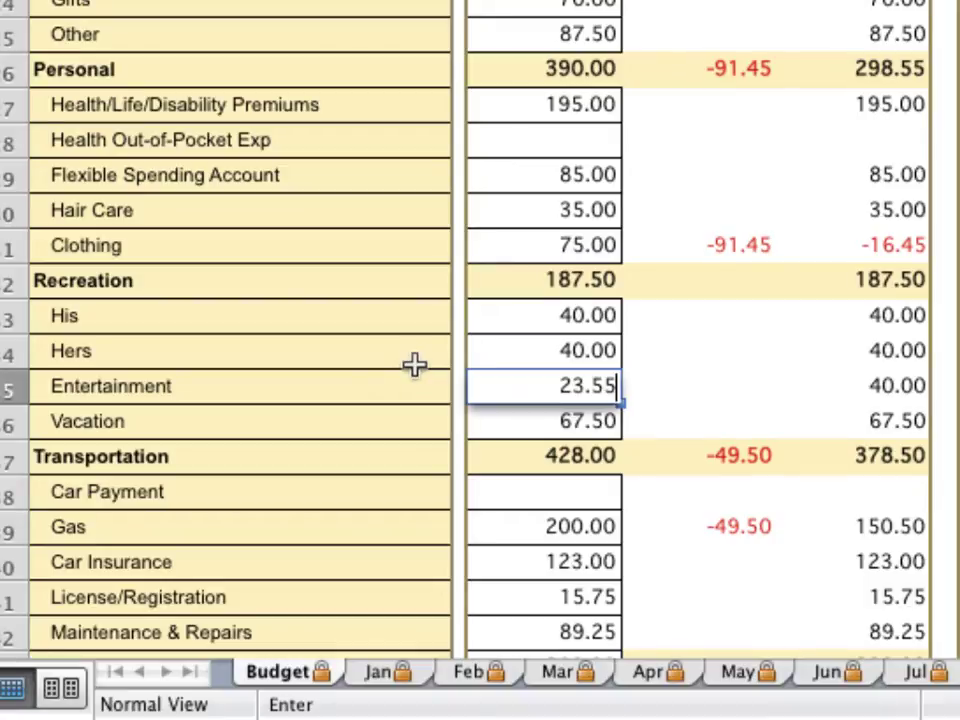
key("Return")
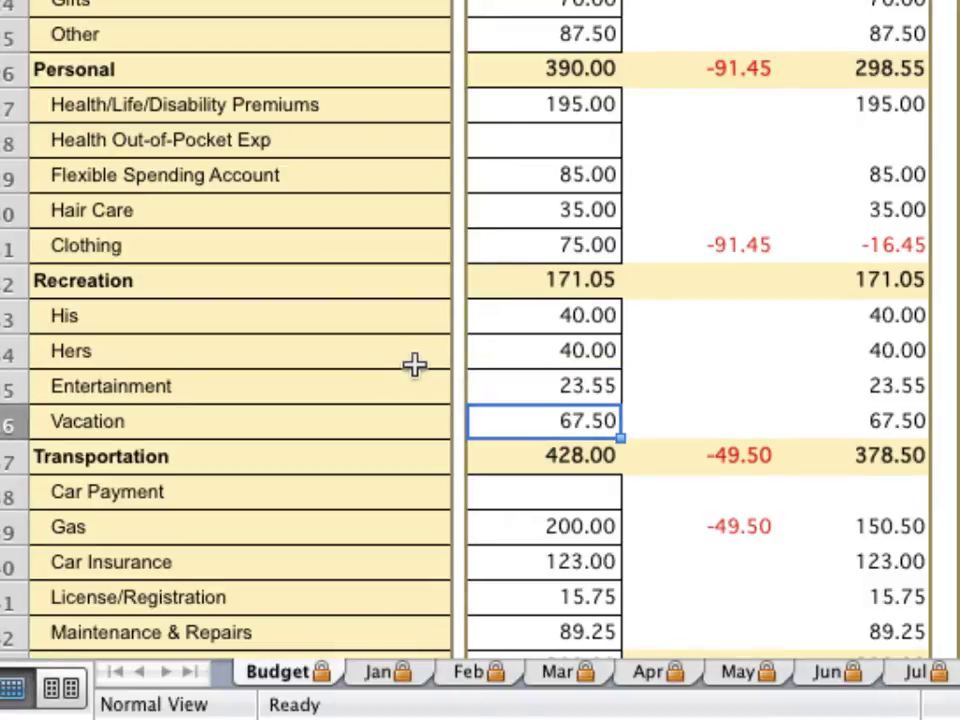
Set the January budget for Clothing under Personal to 91.45
left_click(569, 249)
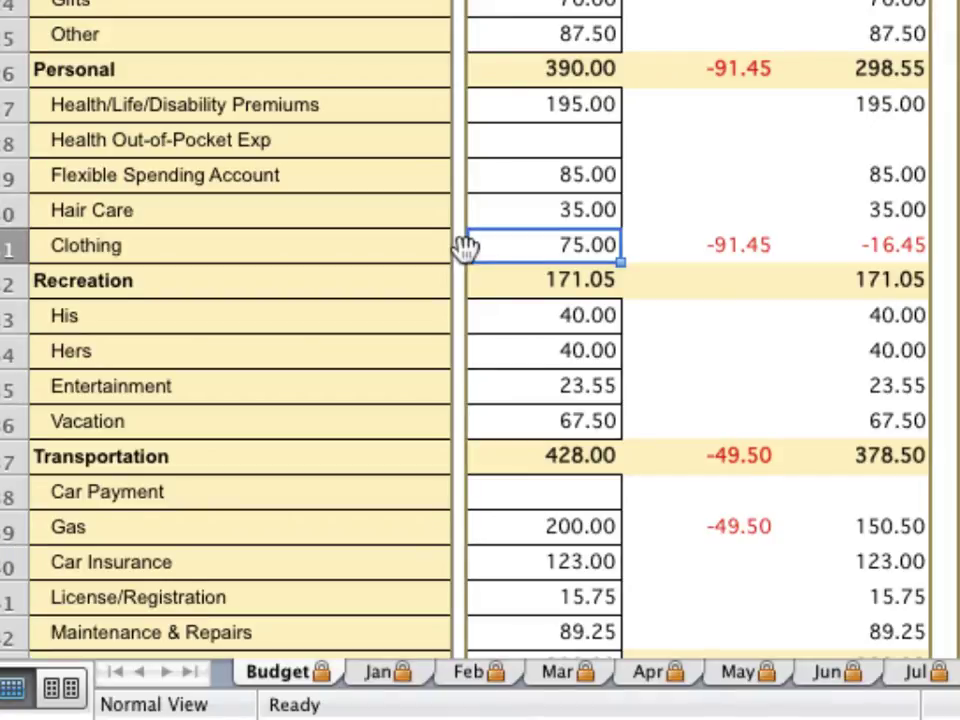
type("91.45")
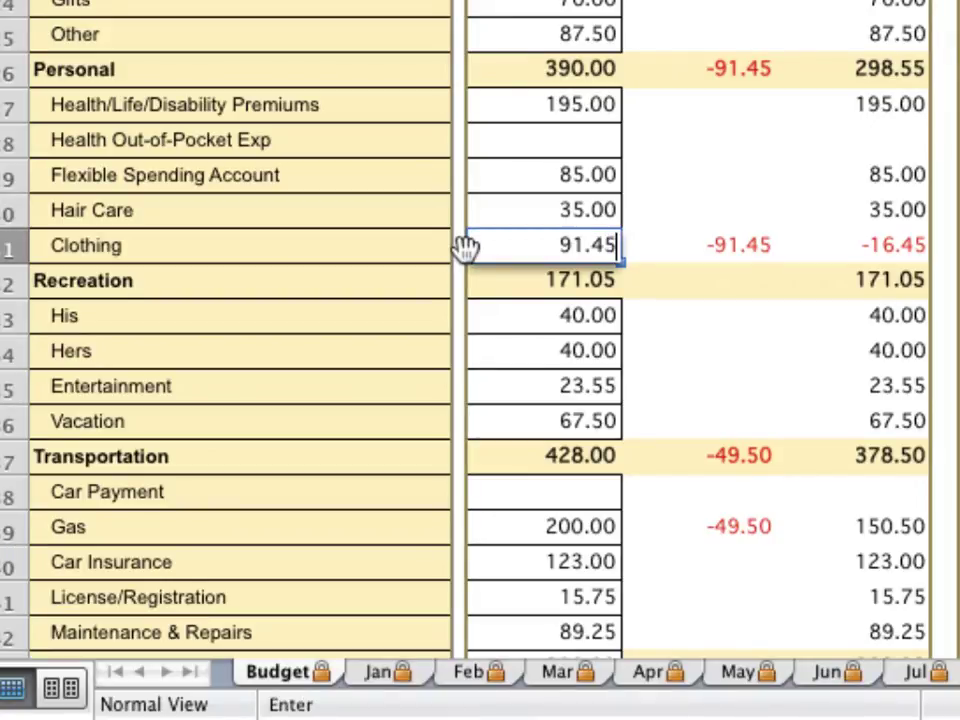
key("Return")
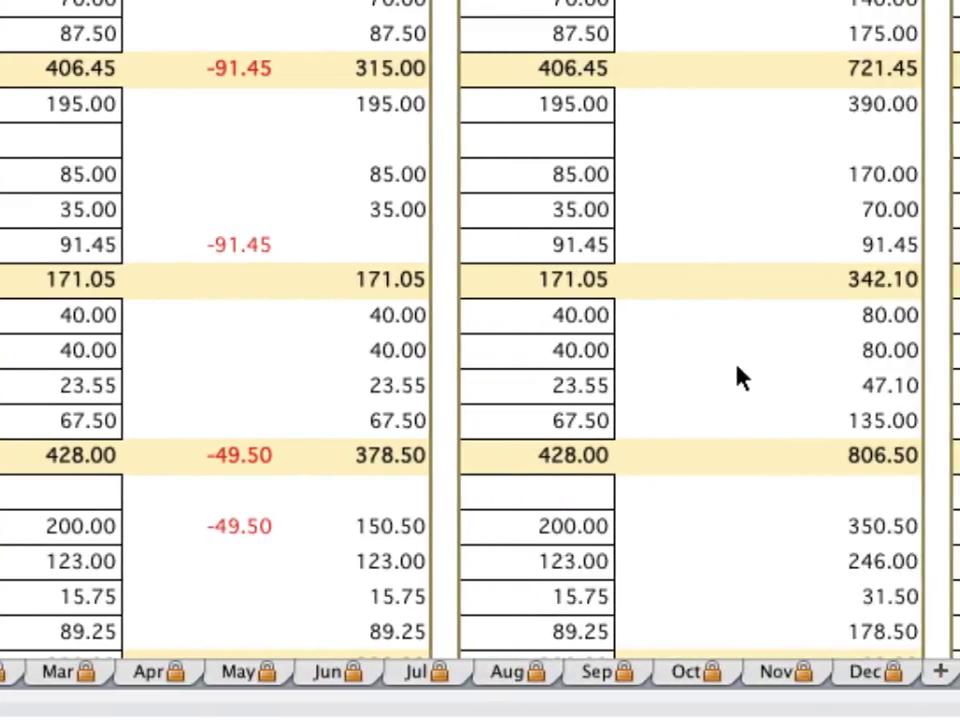
Set the February budget for Clothing under Personal to 75
left_click(578, 248)
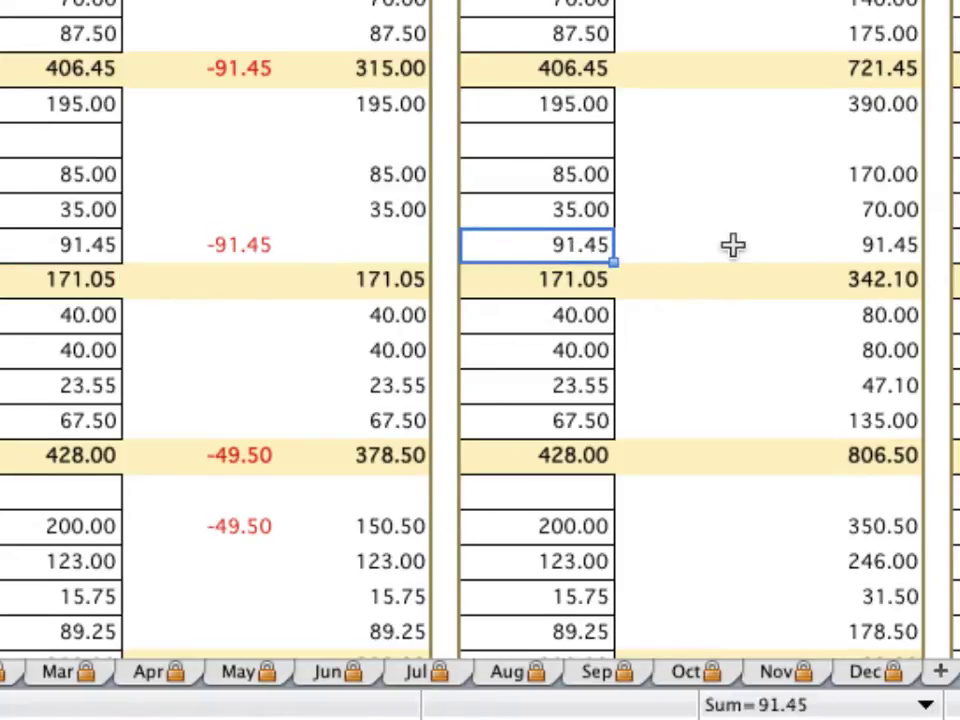
type("75")
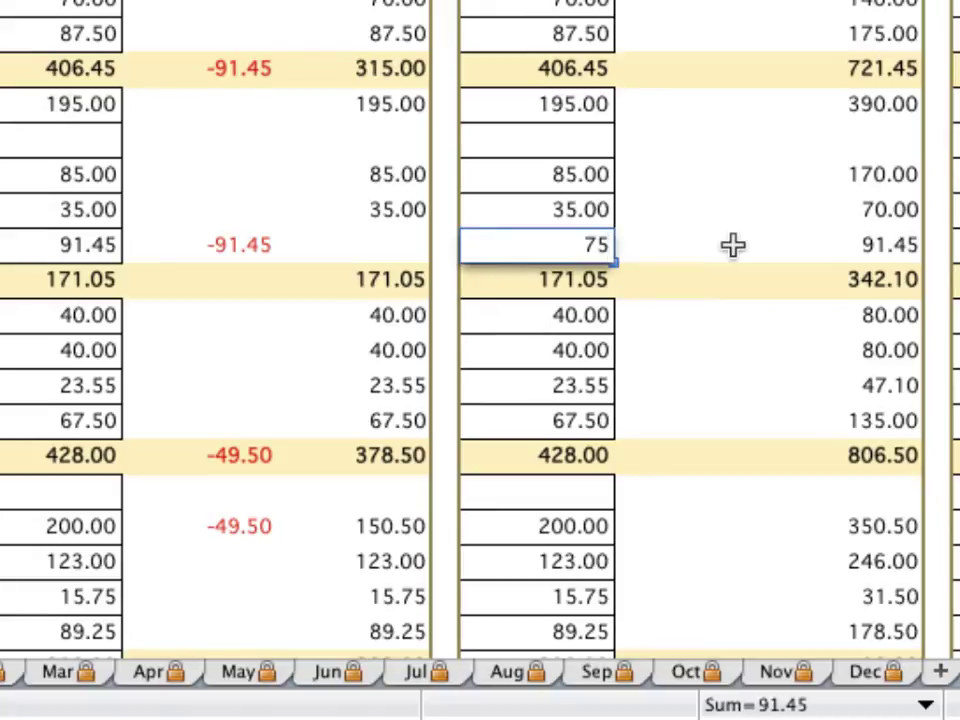
key("Return")
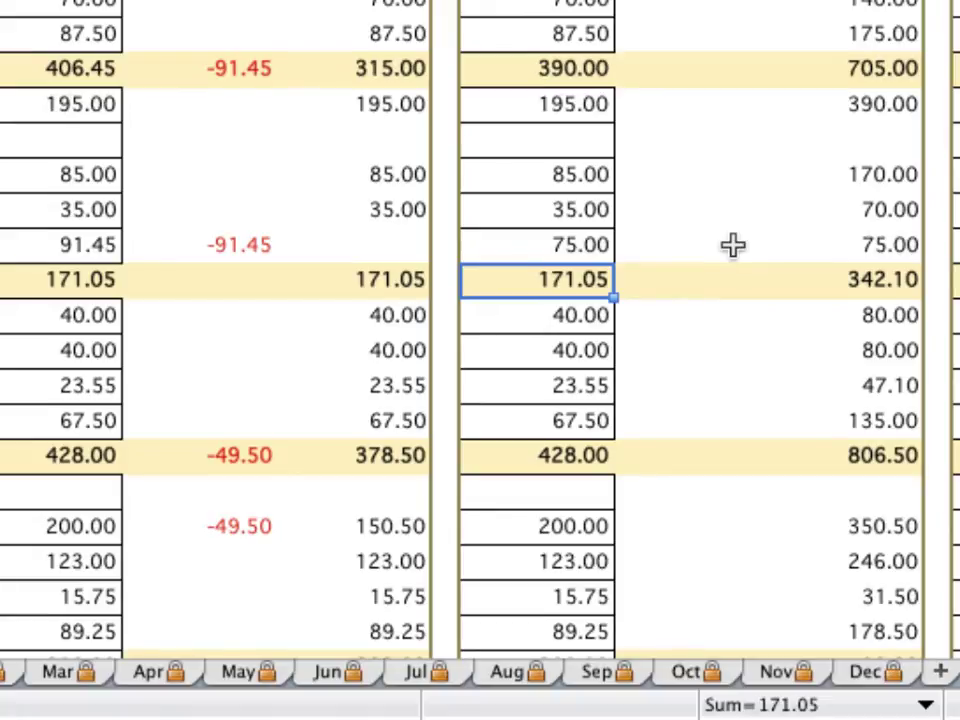
Set the February budget for Entertainment under Recreation to 40
left_click(591, 386)
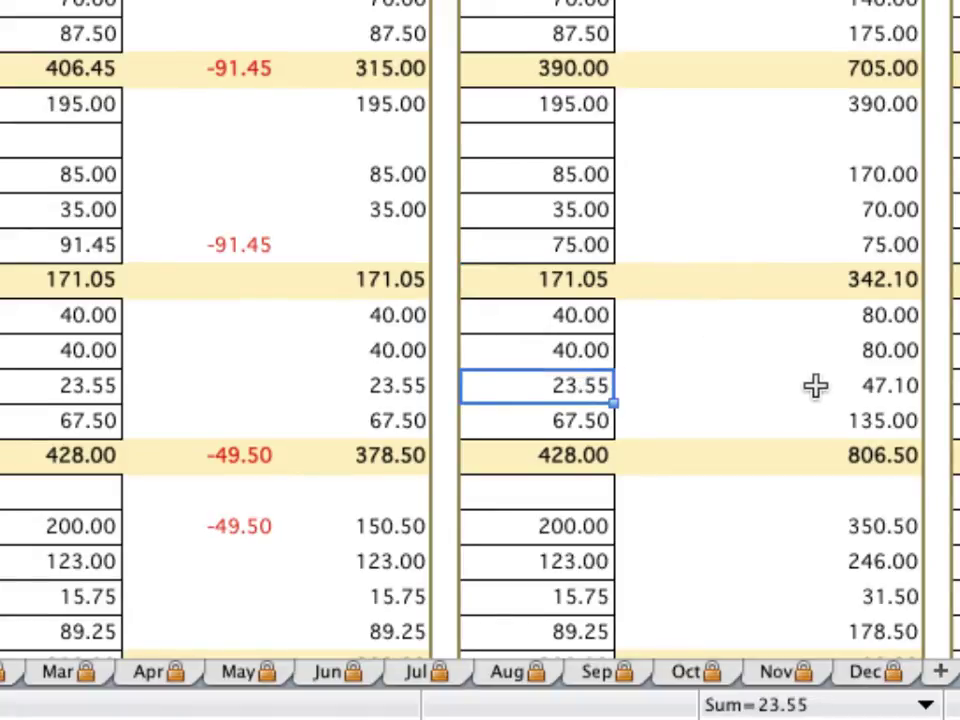
type("40")
key("Return")
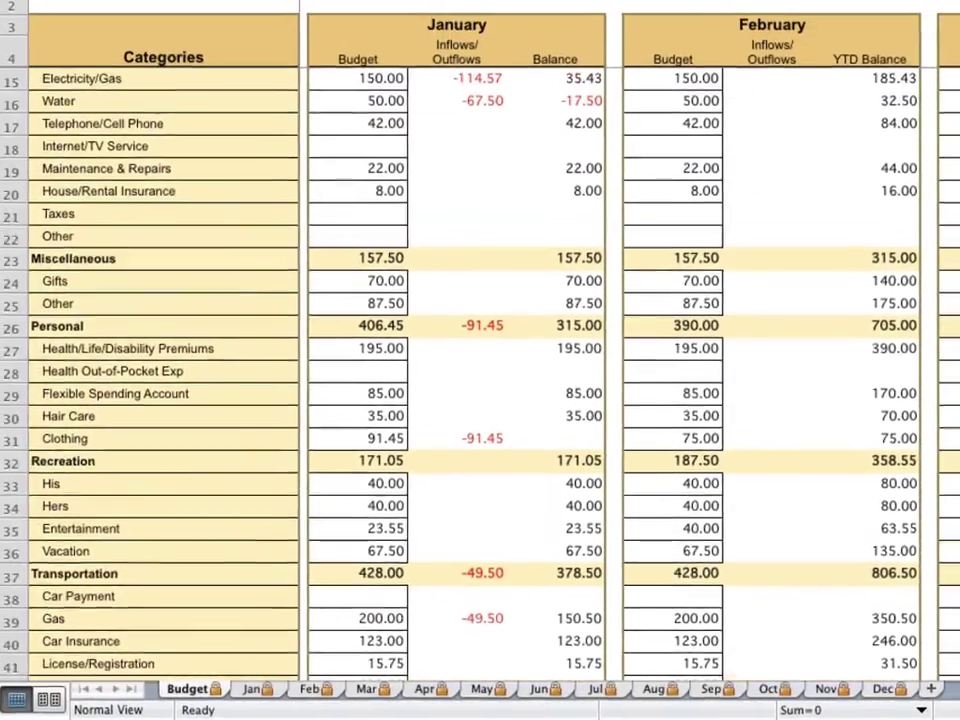
Review the budget summary and the Major Expense Timing section across the months through June, and return to January's summary rows
scroll(480, 400, "up", 5)
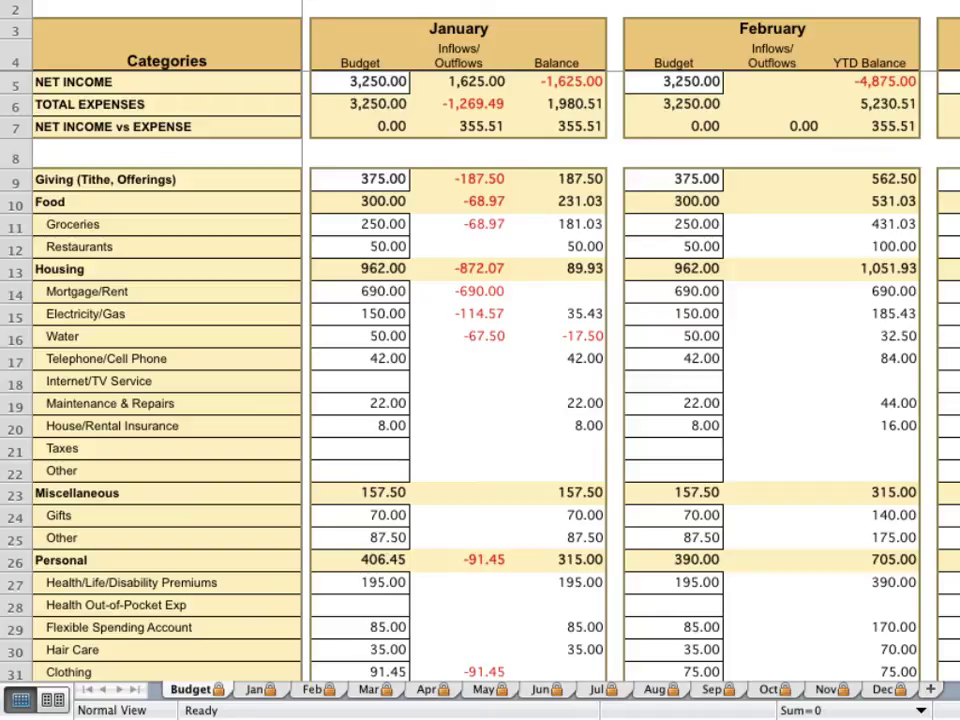
scroll(480, 400, "down", 11)
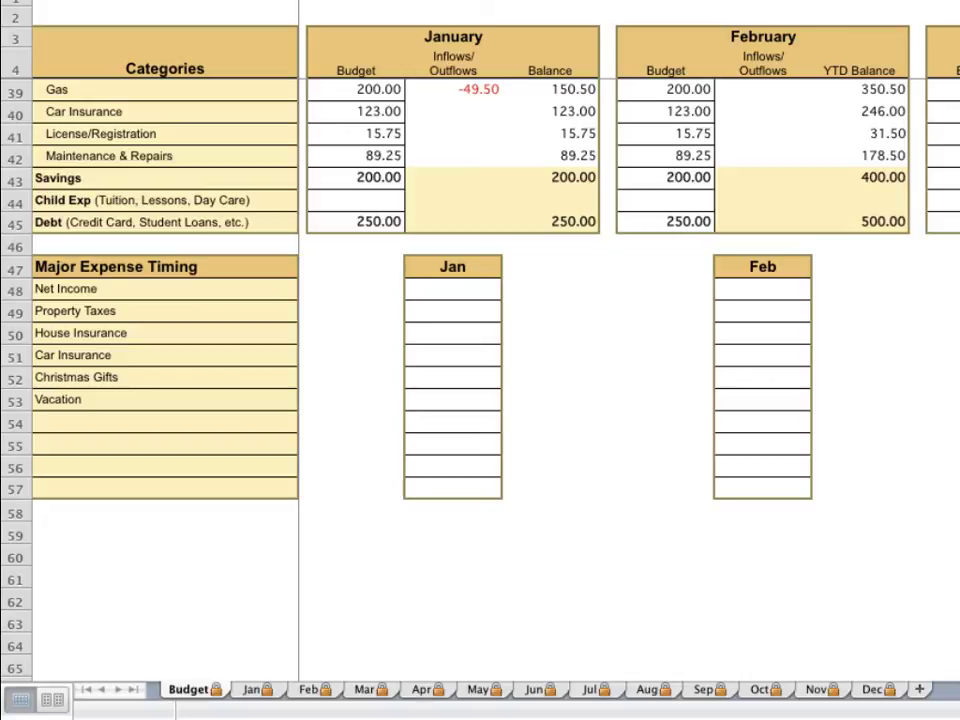
scroll(893, 545, "right", 10)
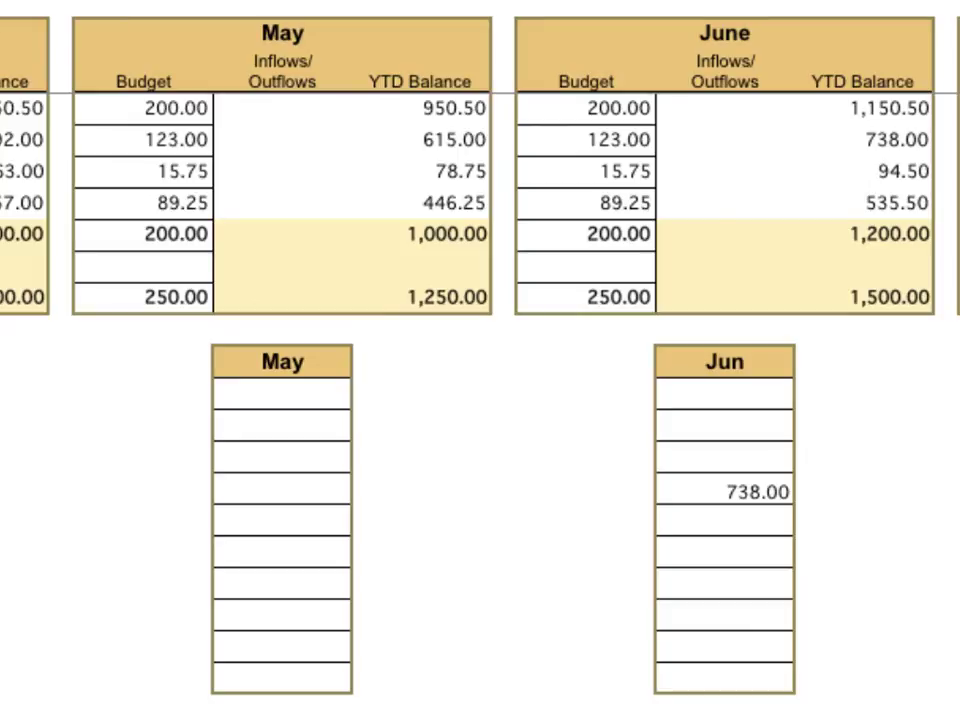
scroll(480, 400, "left", 15)
scroll(480, 400, "up", 15)
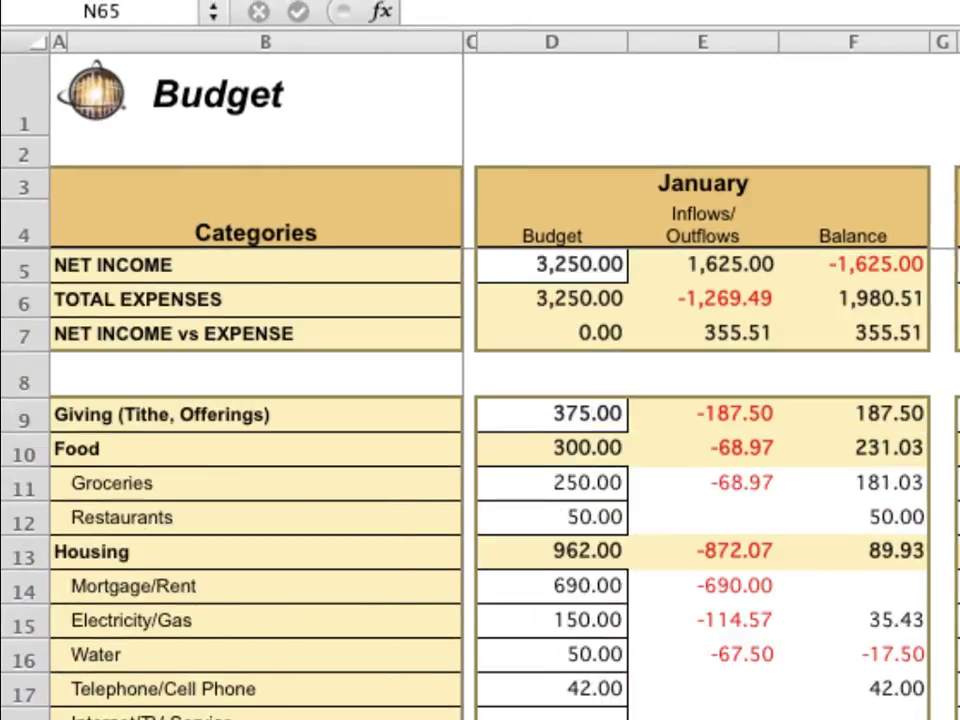